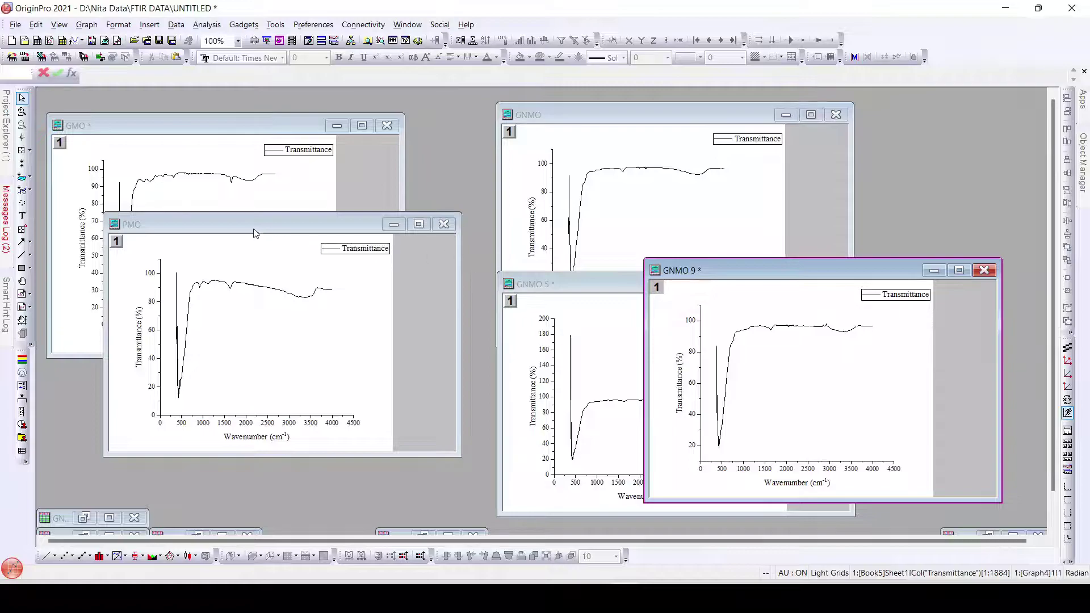
Reposition the PMO graph window and enlarge it in the workspace
drag(255, 230, 281, 251)
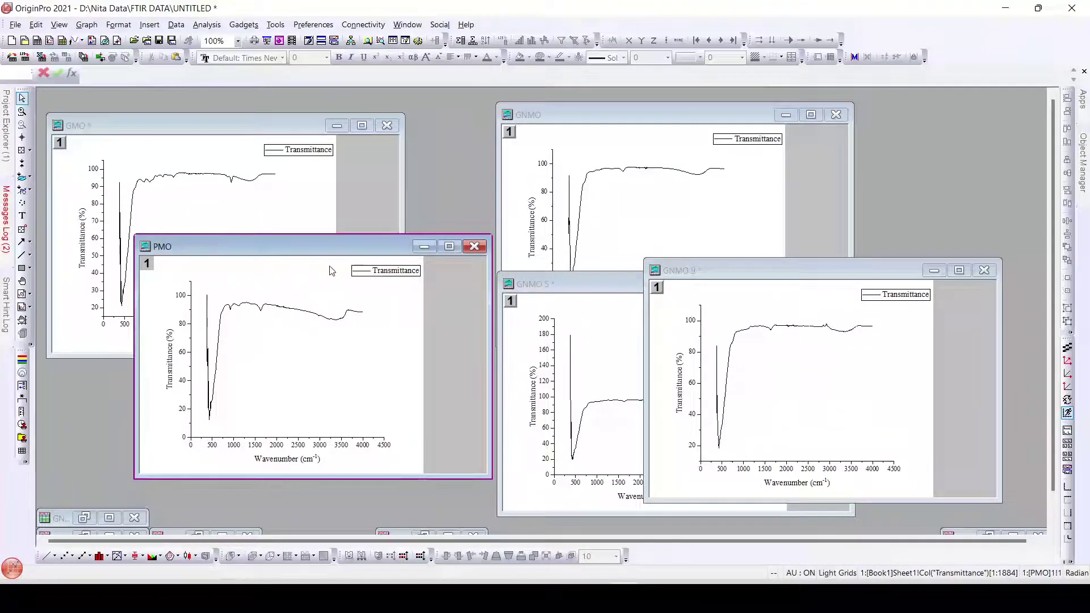
drag(365, 254, 374, 203)
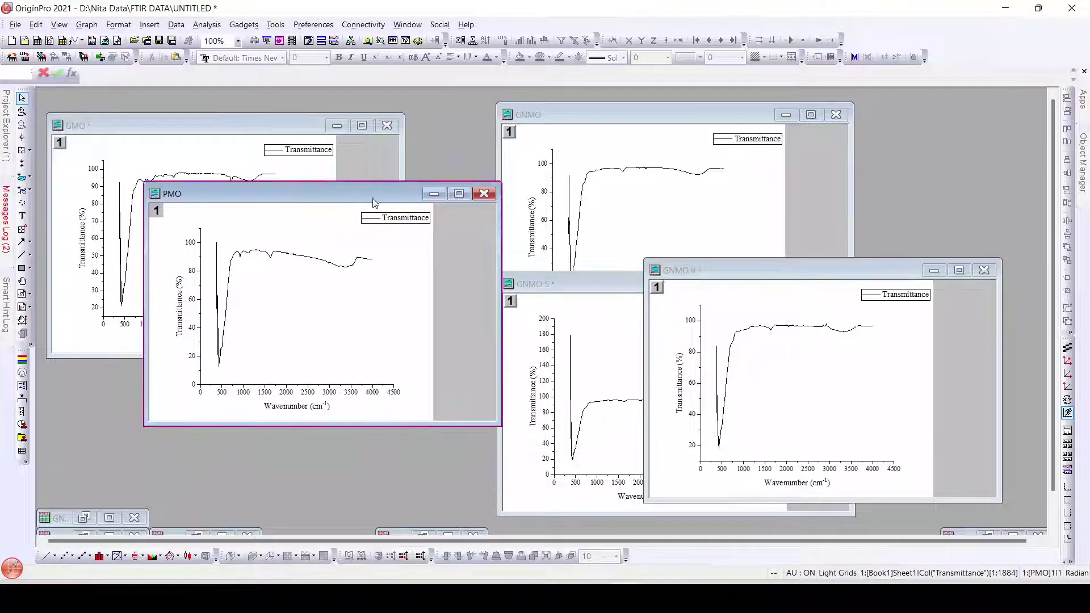
drag(500, 424, 582, 517)
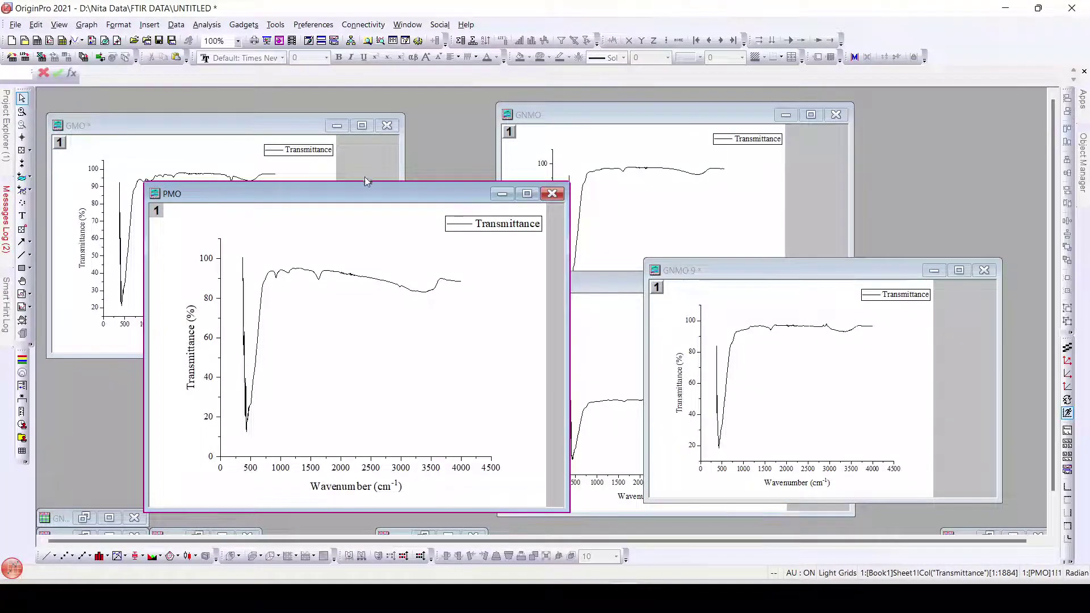
Apply the Absorbance graph theme to the PMO graph and rescale its axes to show all data
click(313, 24)
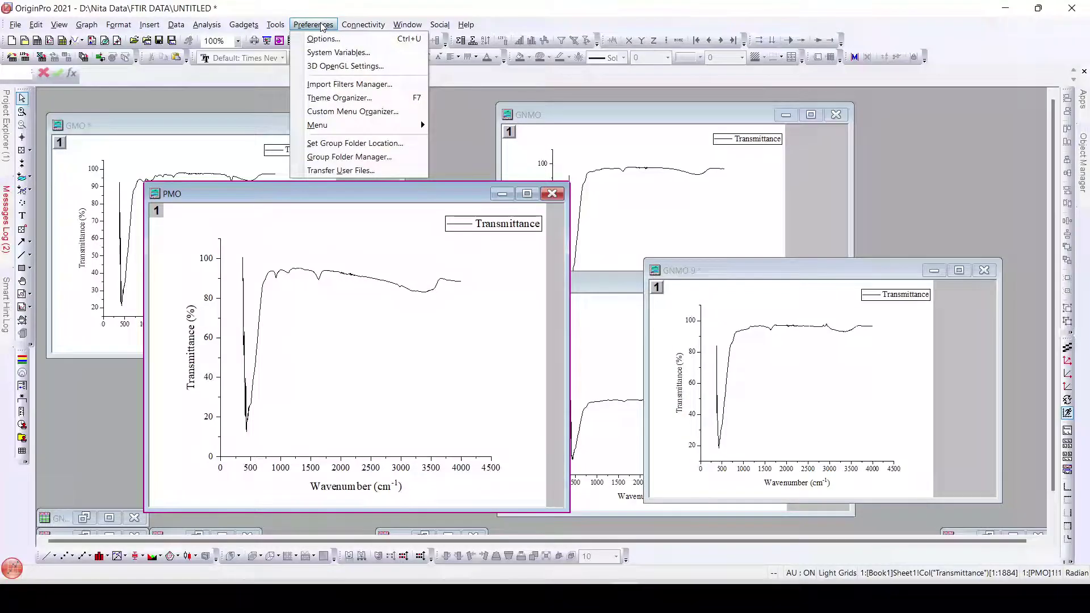
click(339, 98)
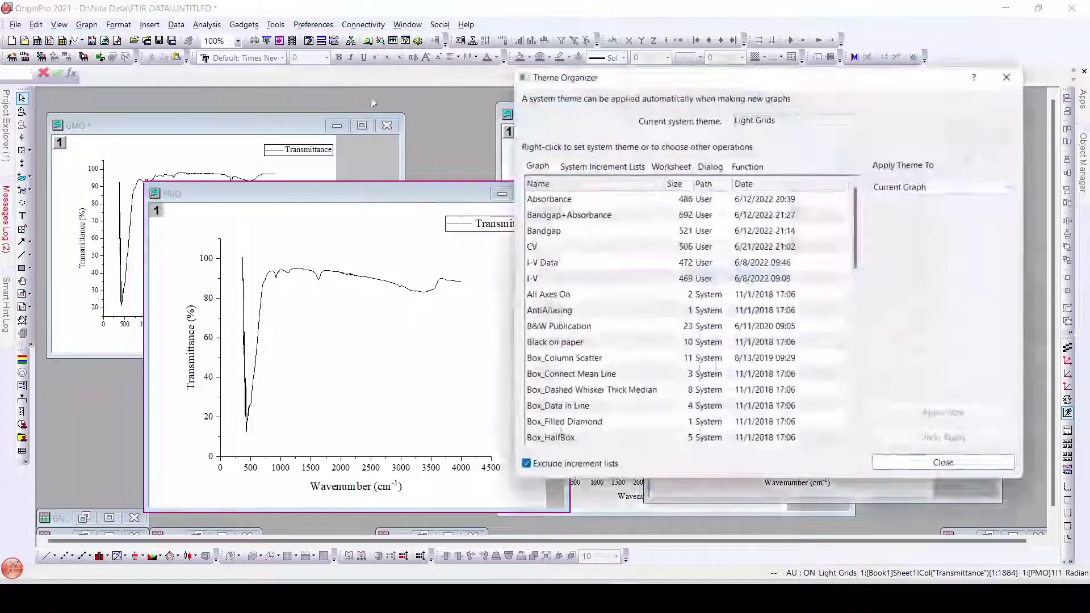
click(549, 199)
click(921, 412)
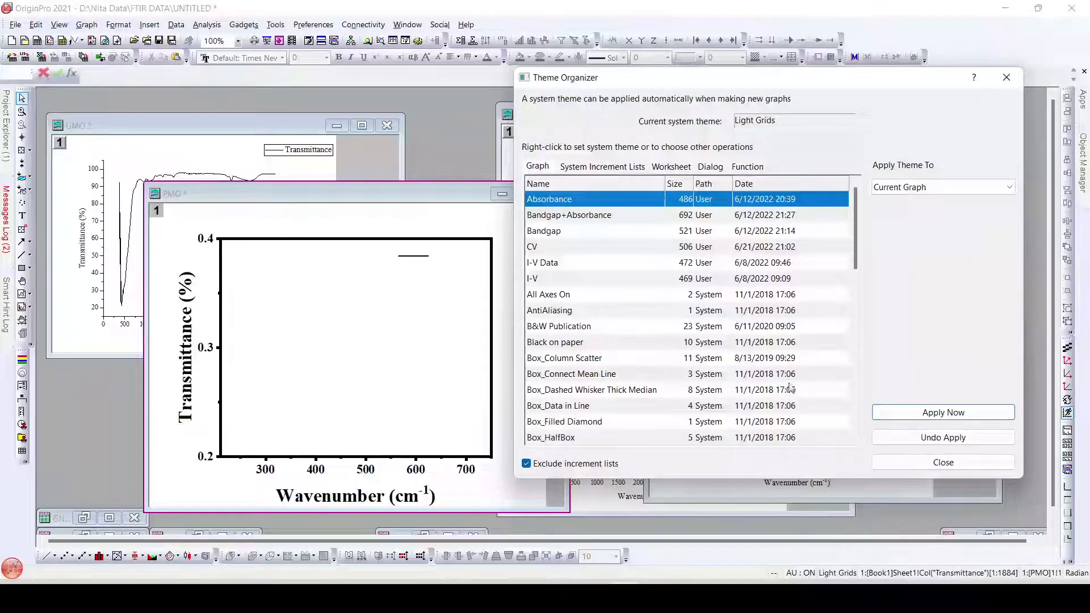
click(944, 462)
click(1068, 361)
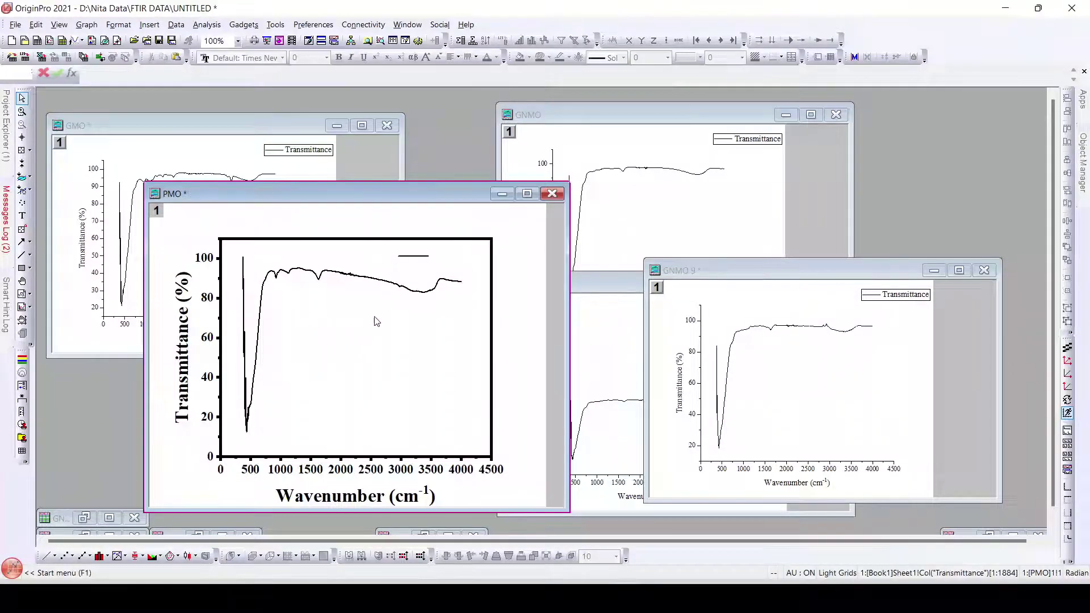
Apply the Absorbance theme to all open graphs in the folder using the Graphs in Folder (Open) option
click(313, 25)
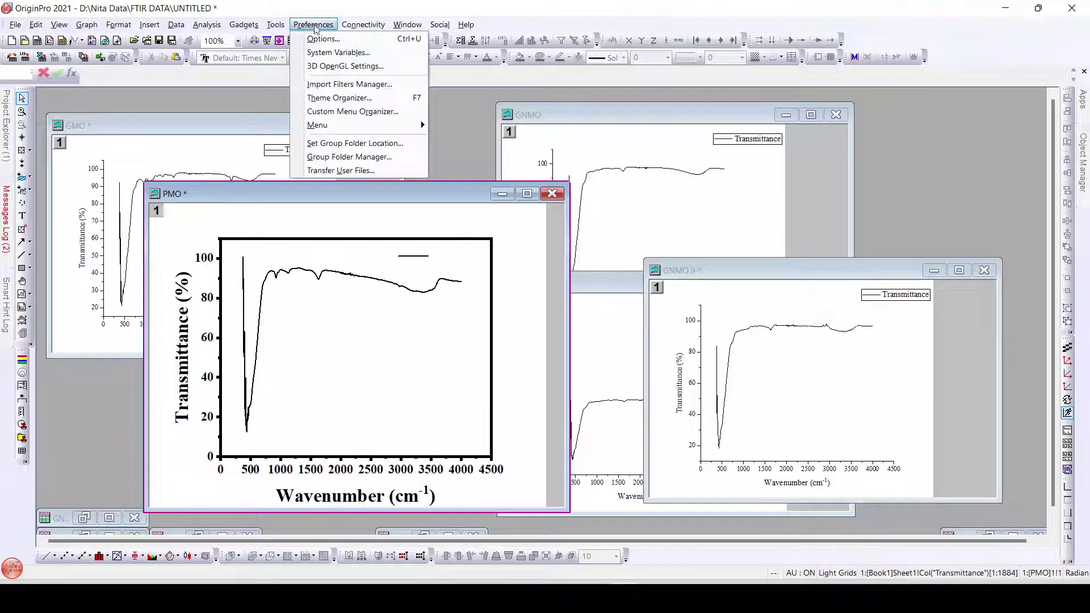
click(340, 98)
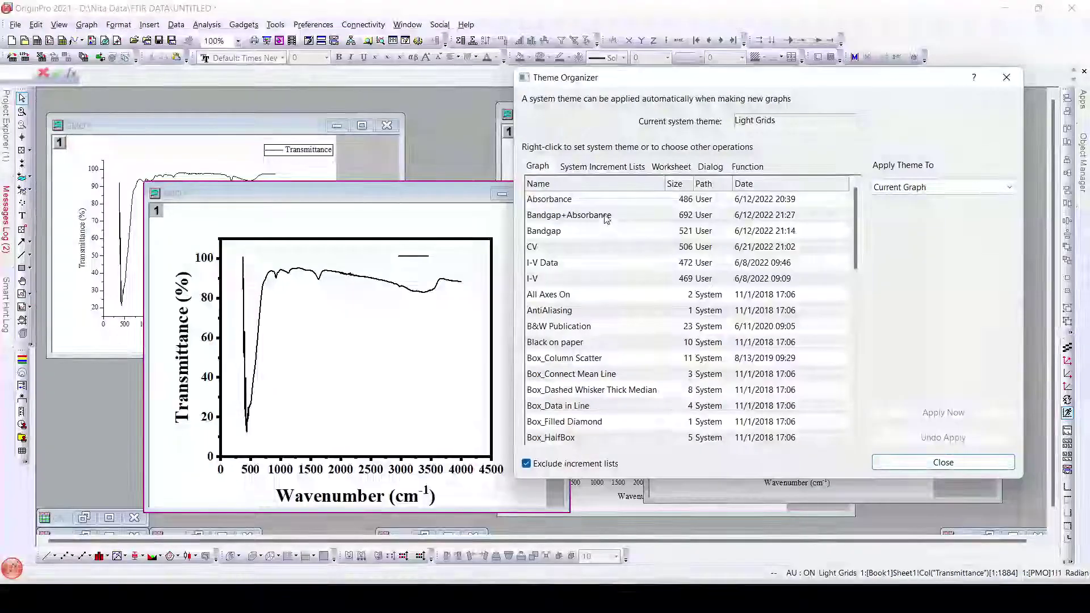
click(966, 189)
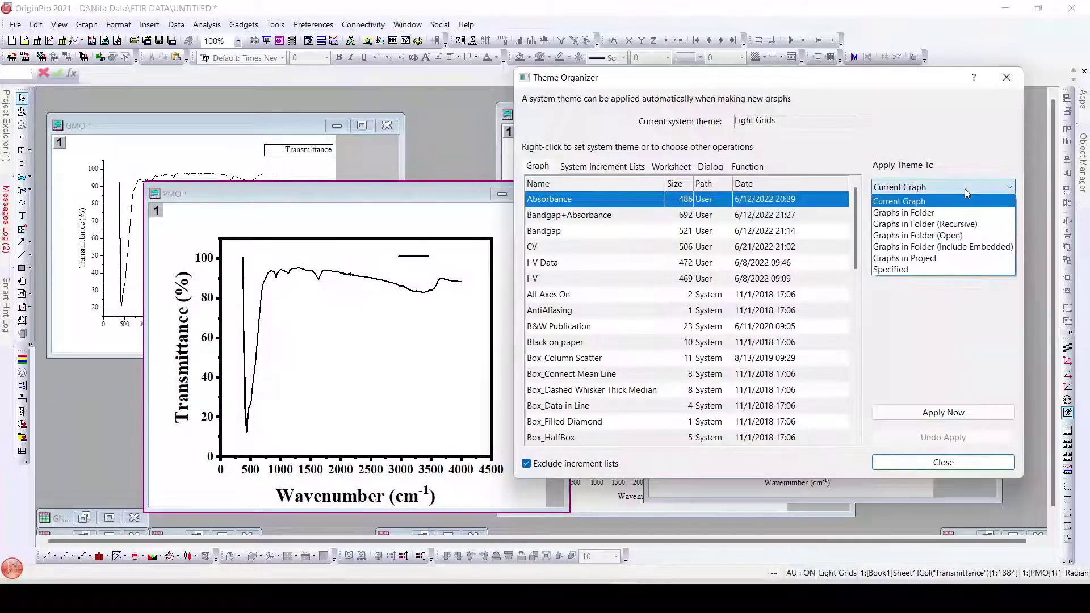
click(964, 239)
click(974, 417)
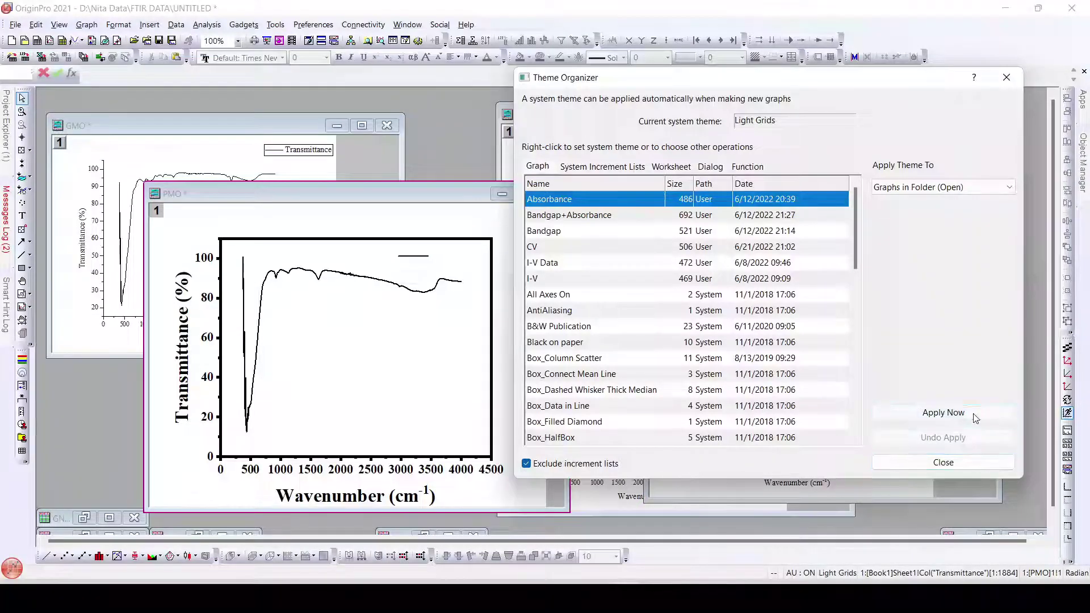
click(953, 465)
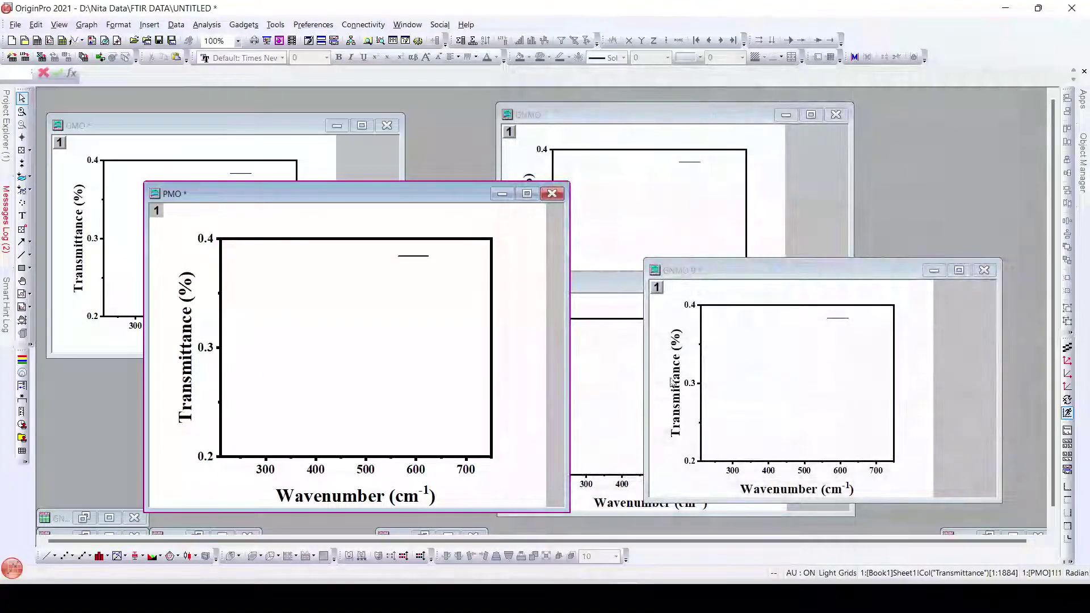
Rescale the axes of the PMO, GNMO 9 and GNMO 5 graphs to show all their data
click(417, 339)
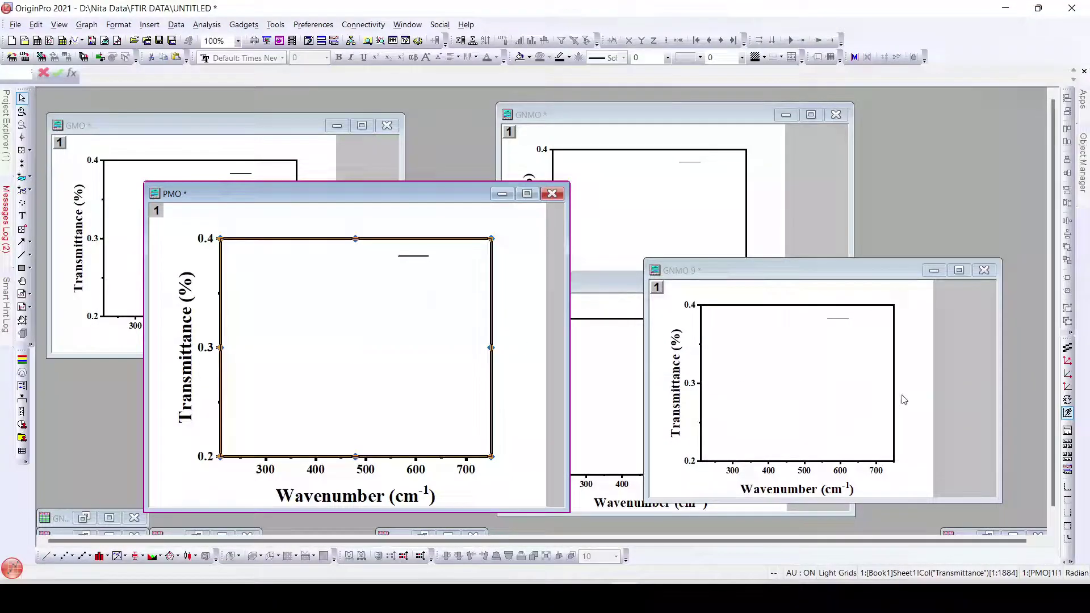
click(1068, 361)
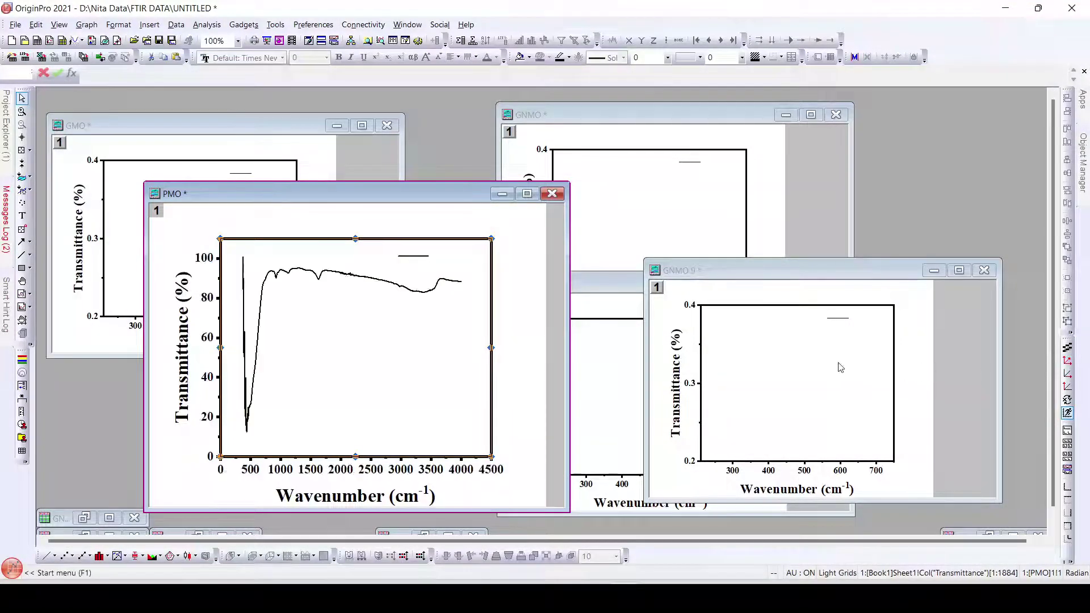
click(842, 367)
click(1066, 362)
key(ctrl+Tab)
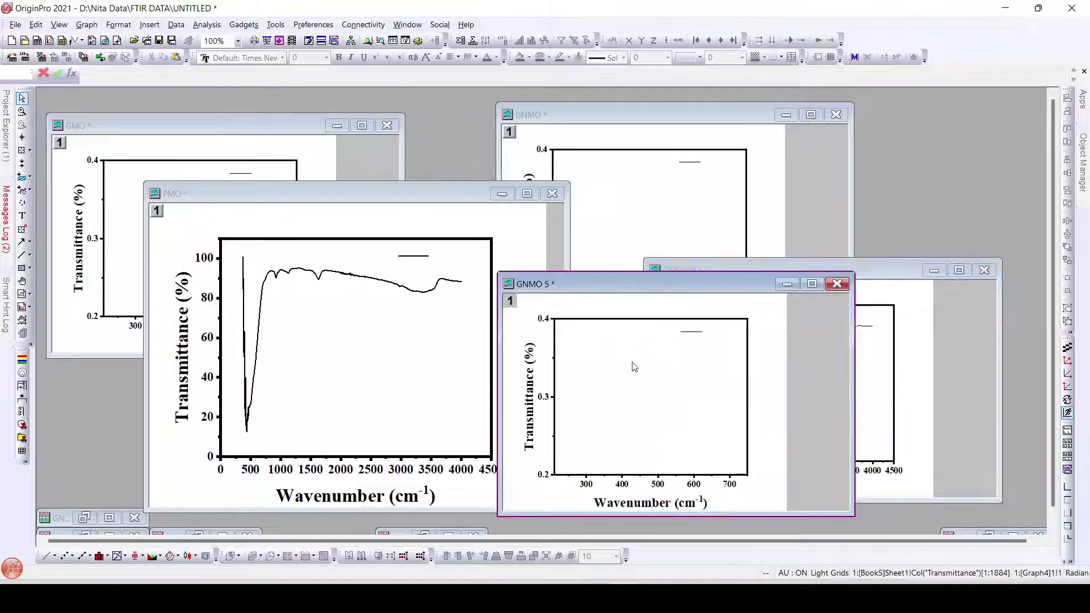
click(1067, 361)
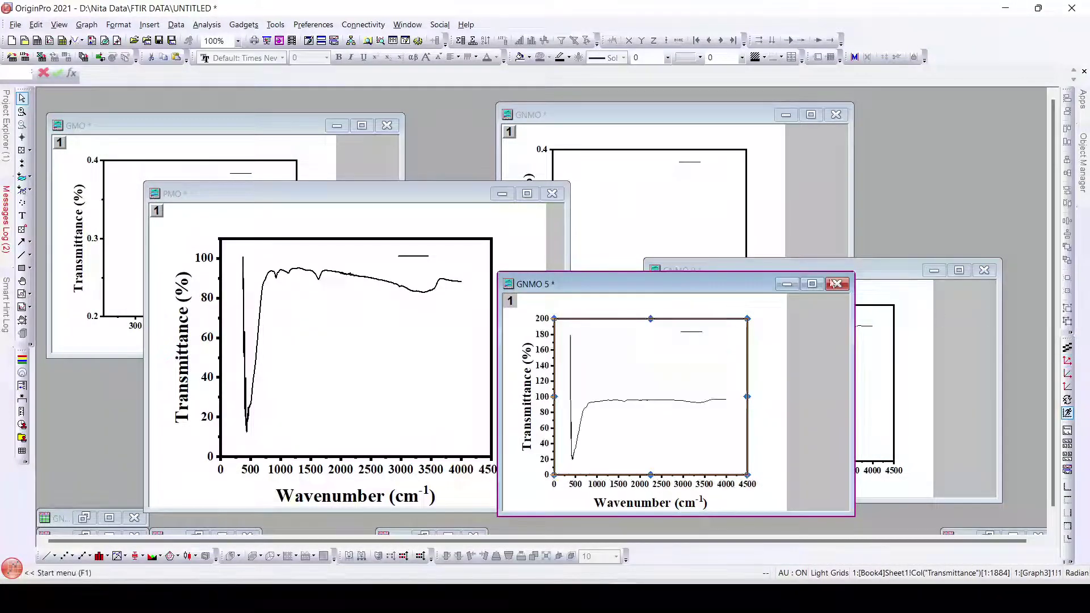
Rescale the axes of the GNMO and GMO graphs to show all their data
click(728, 223)
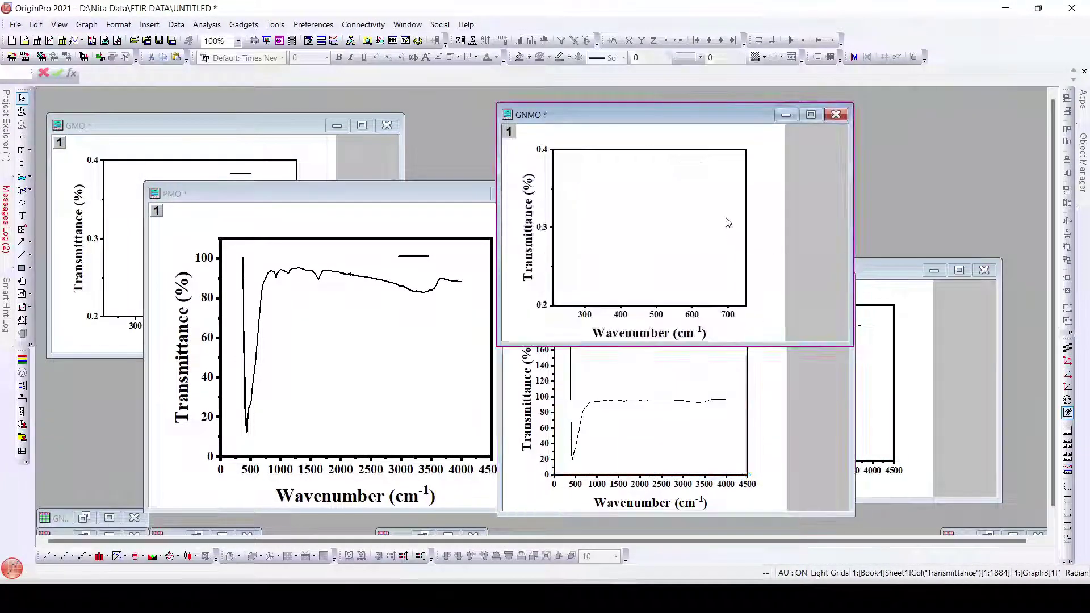
click(1067, 361)
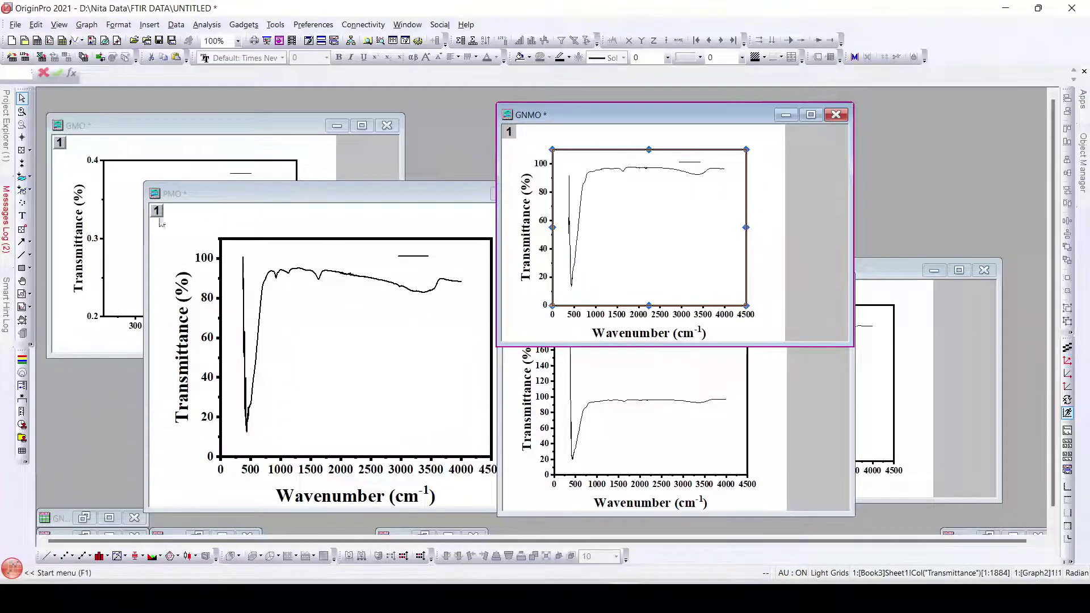
click(126, 189)
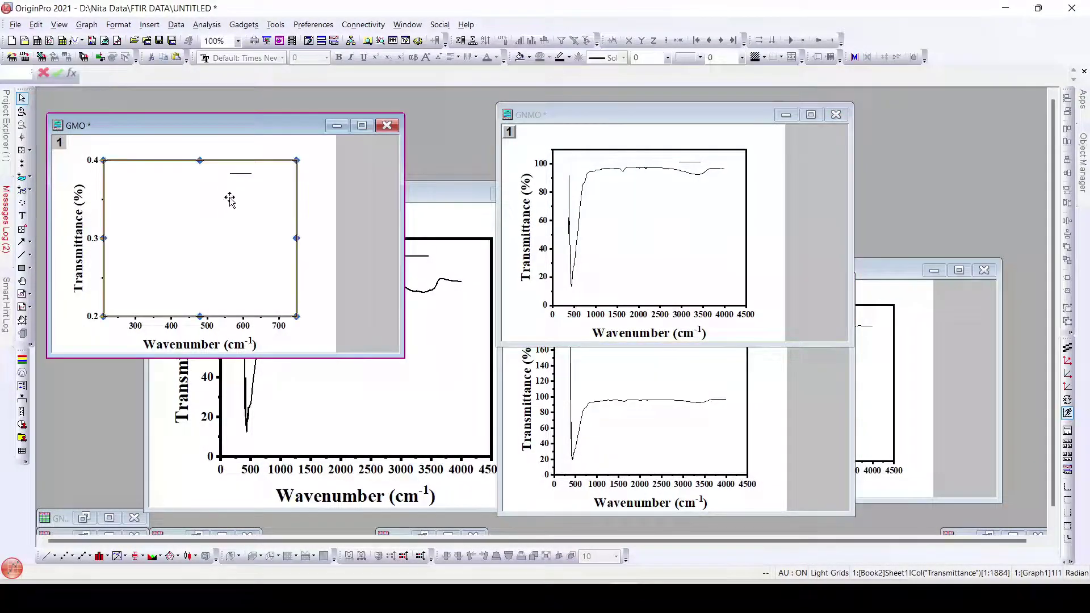
click(1067, 361)
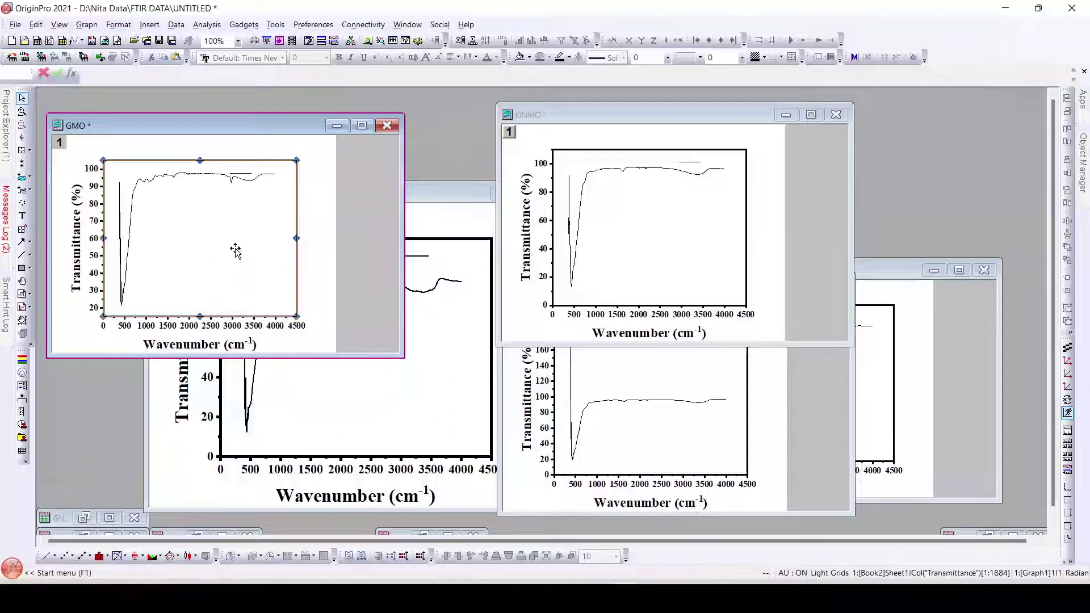
Start merging the graph windows and remove Graph4 from the list of graphs to merge
click(938, 359)
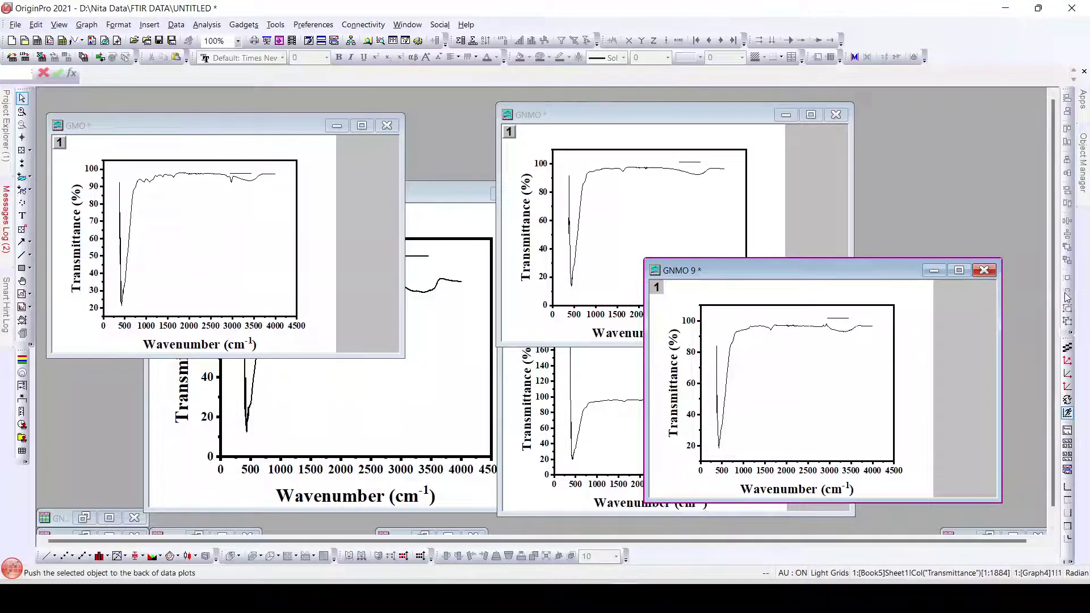
click(1068, 458)
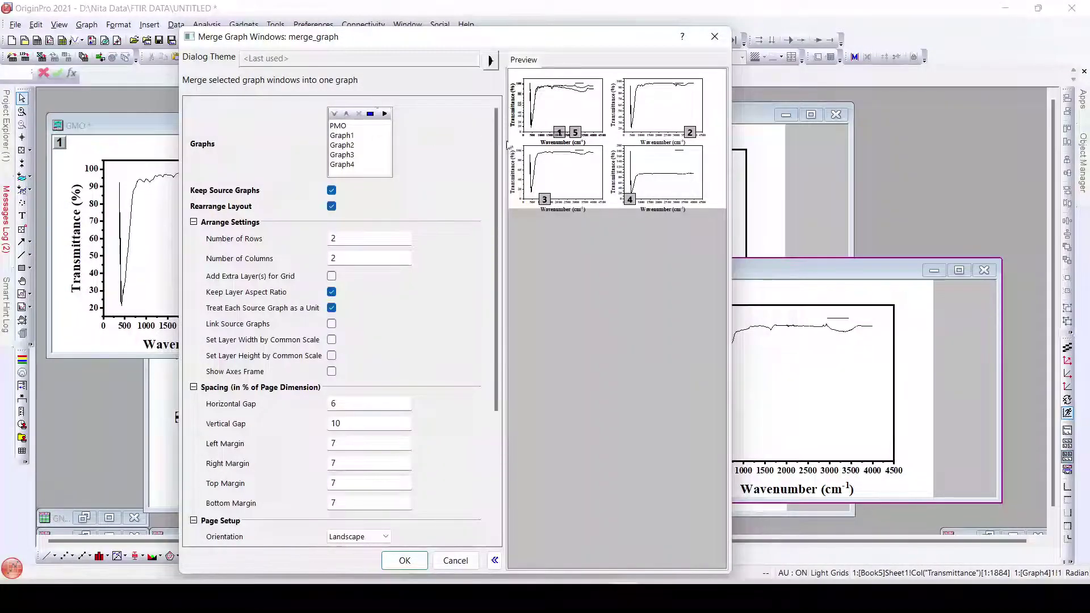
click(347, 164)
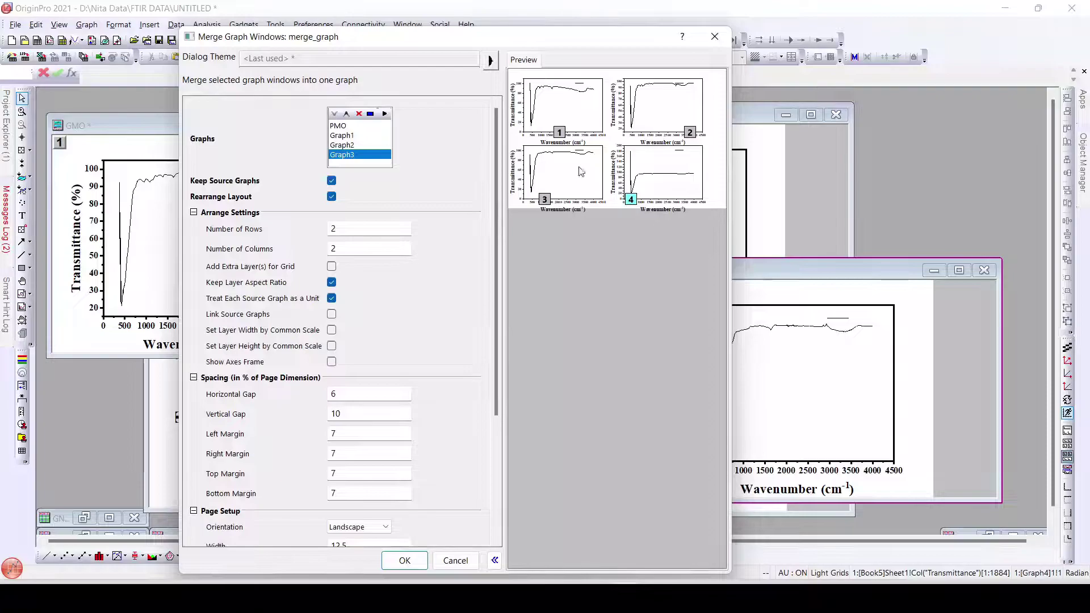
drag(647, 161, 663, 216)
Try a fixed scale factor of 0.4 for the merged graph's elements, and restore it to 0.6
drag(496, 347, 490, 431)
scroll(490, 431, down, 3)
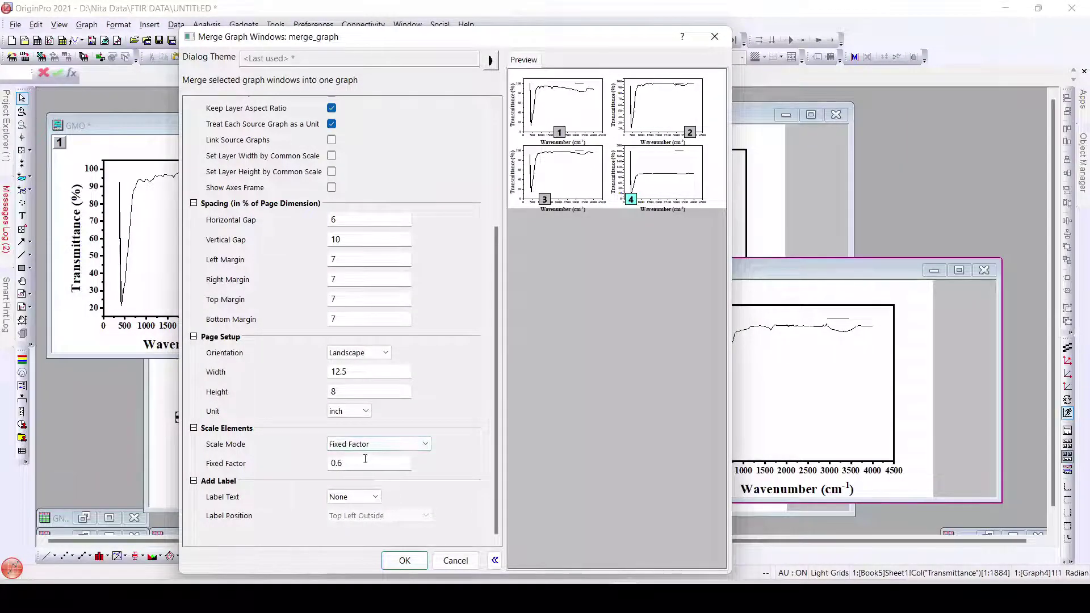
drag(343, 464, 338, 464)
text(4)
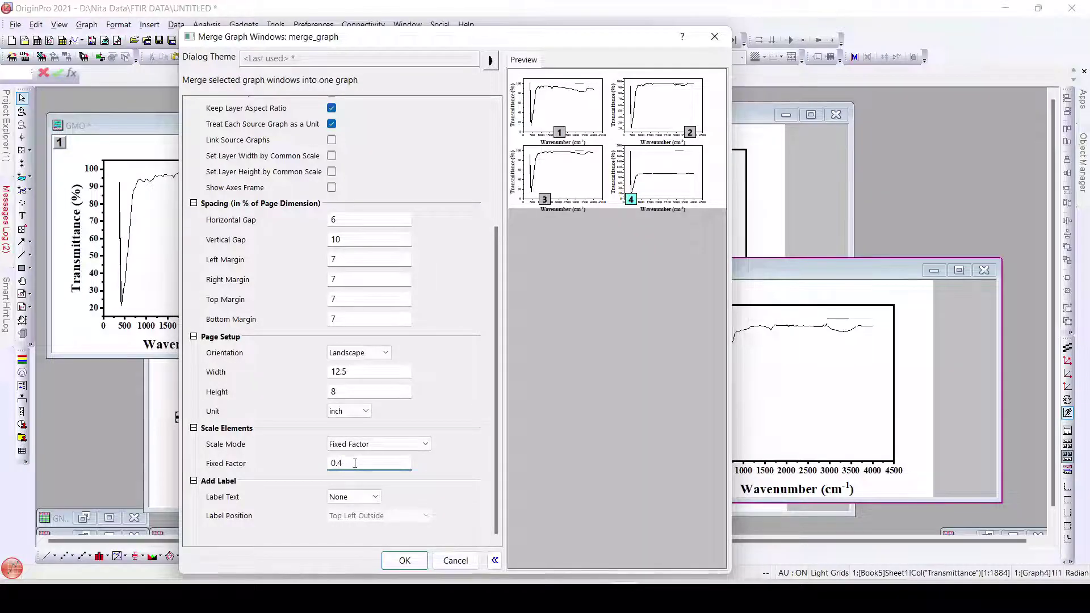
click(413, 427)
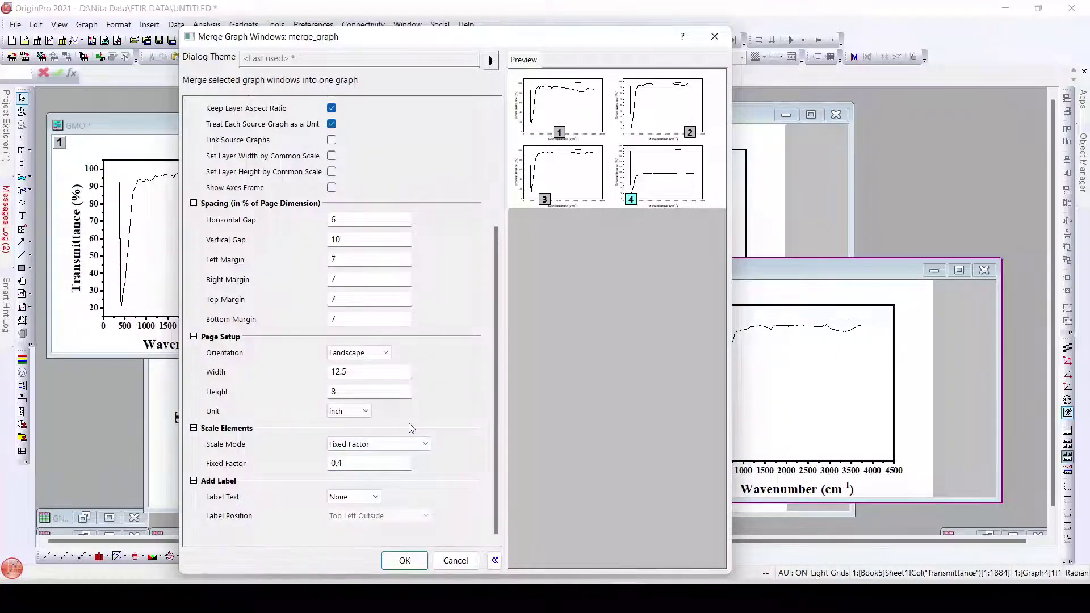
click(350, 463)
drag(343, 464, 337, 463)
click(446, 406)
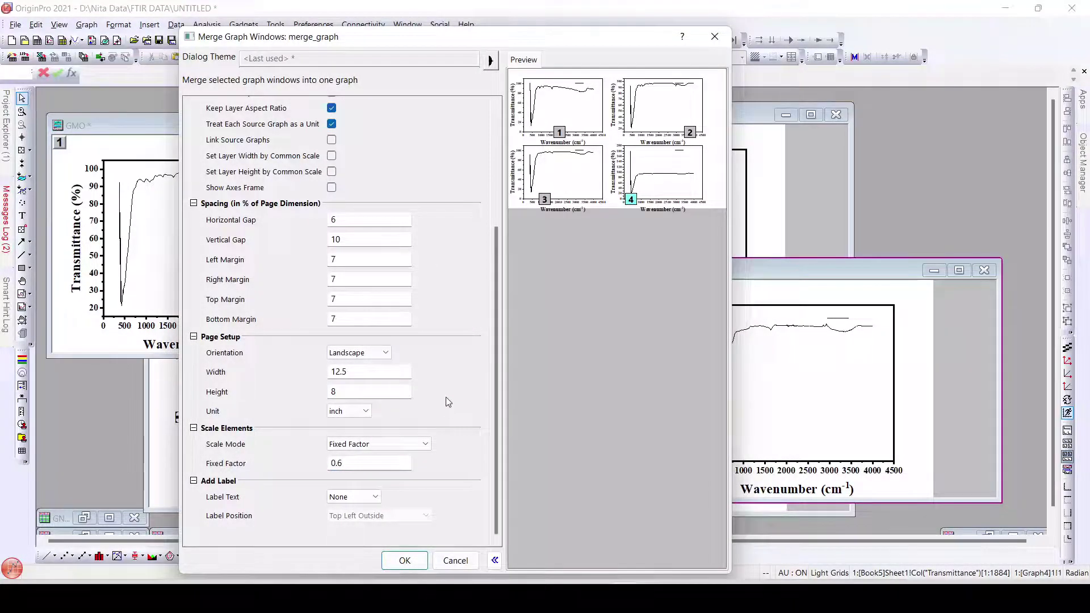
Merge PMO, Graph1, Graph2 and Graph3 in a layout of two rows and two columns, and maximize the merged graph window
click(414, 565)
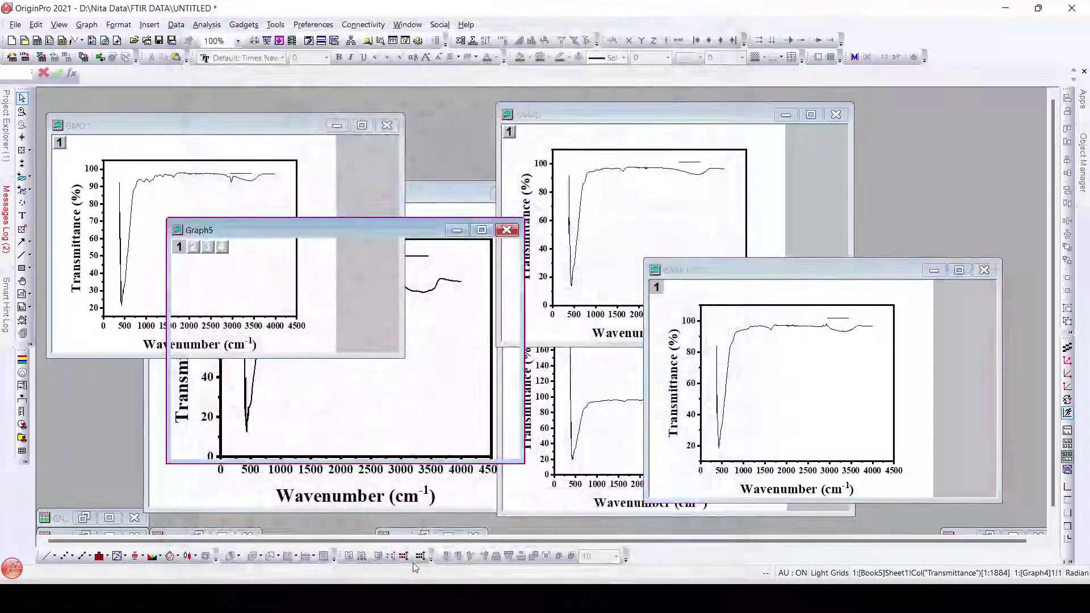
click(482, 229)
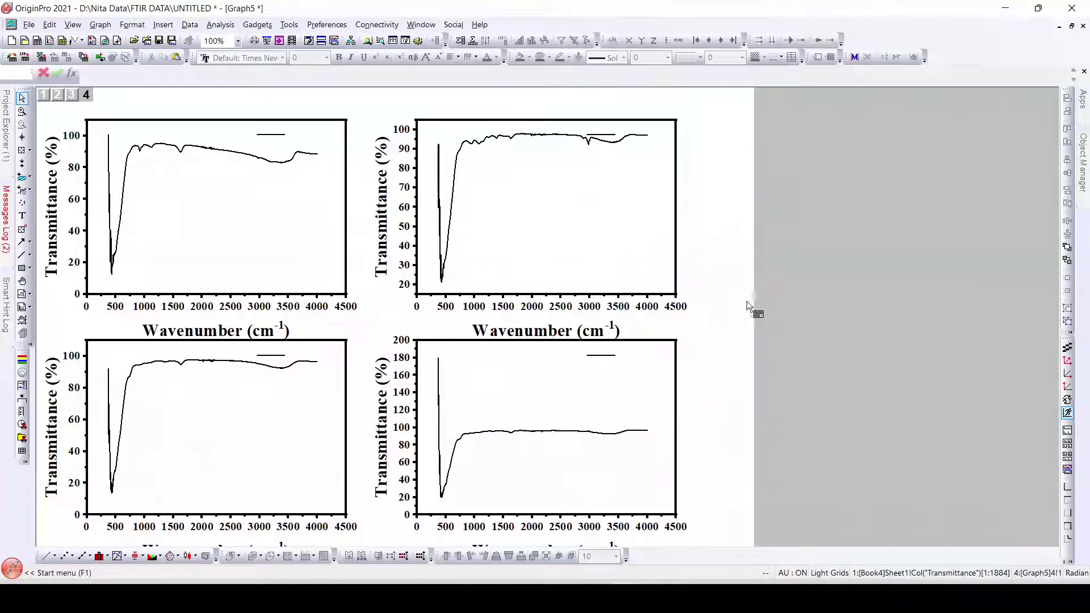
right_click(741, 230)
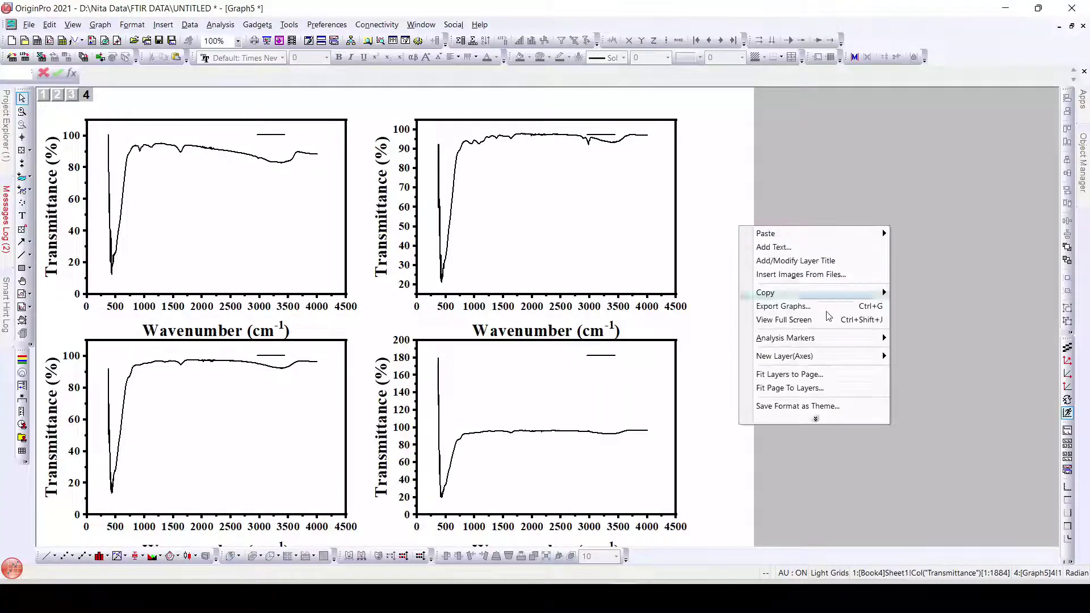
click(823, 391)
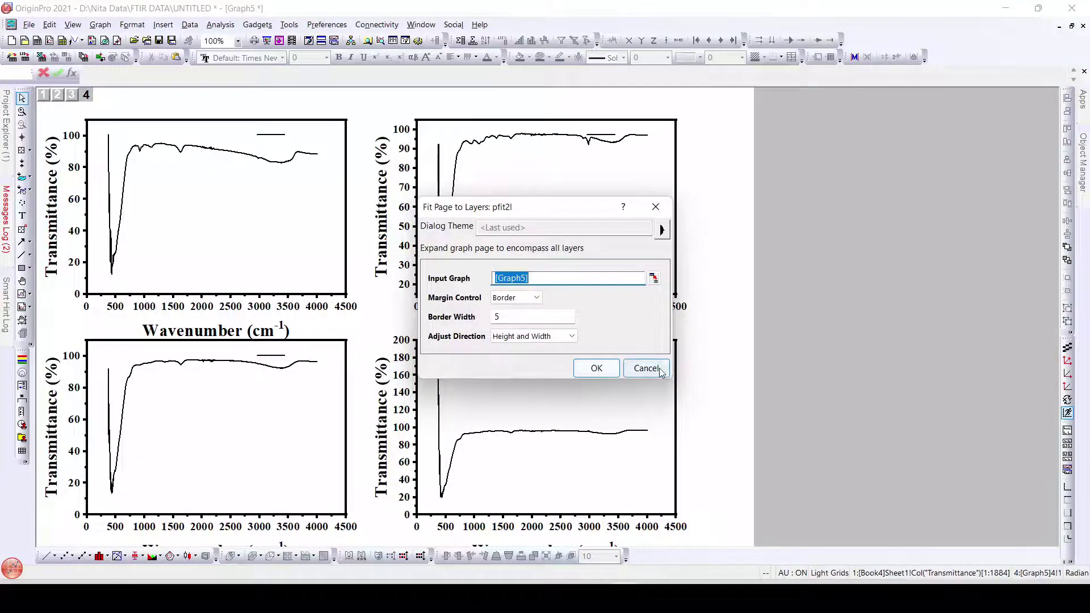
click(645, 369)
Fit the merged graph's layers tightly to the page without maintaining aspect ratios, and select the first layer
right_click(729, 257)
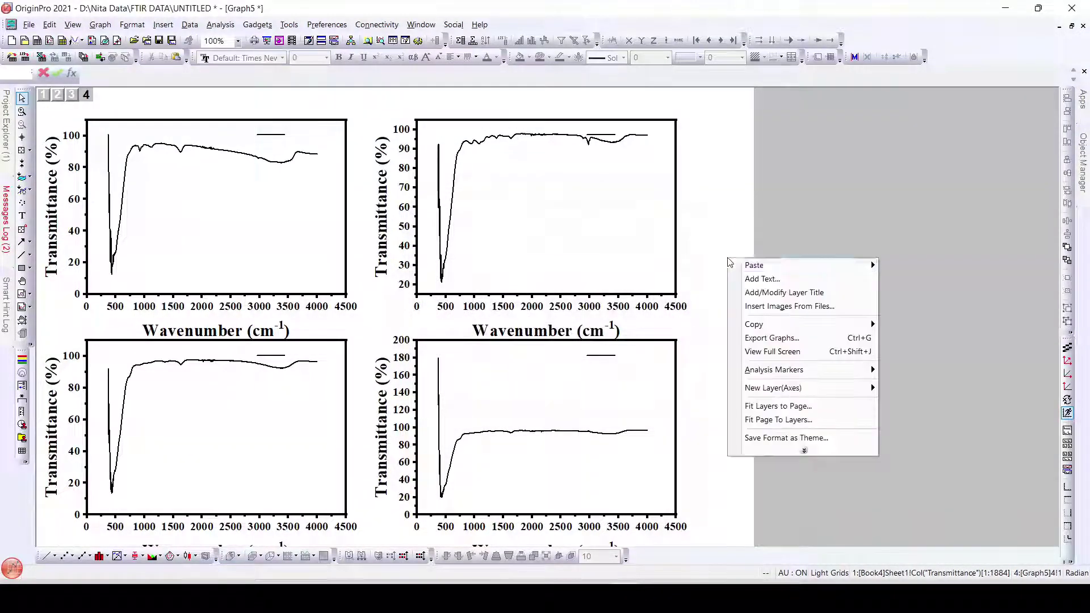
click(793, 408)
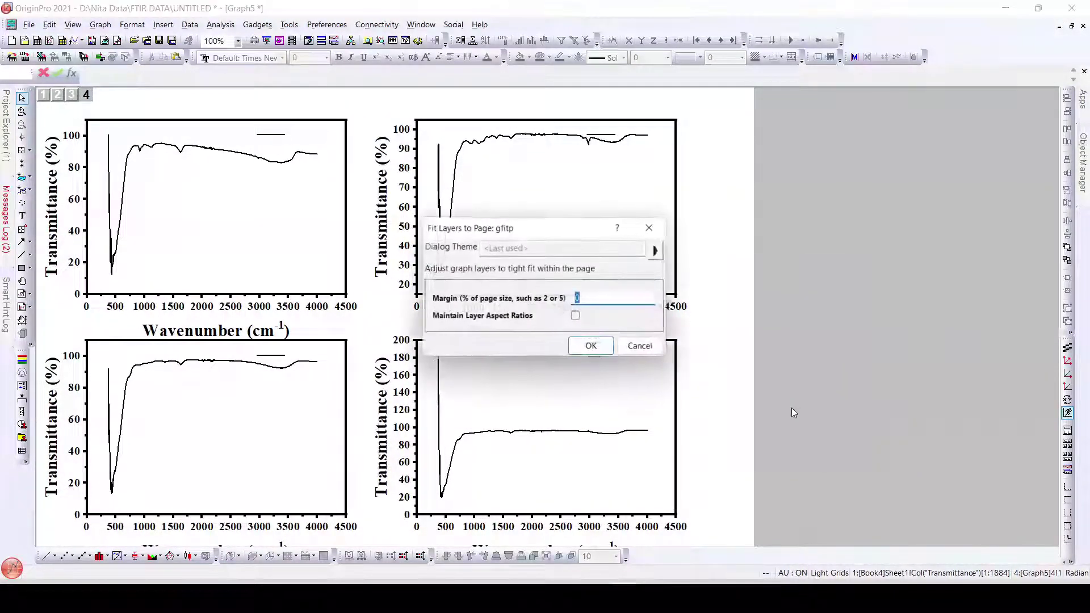
click(603, 350)
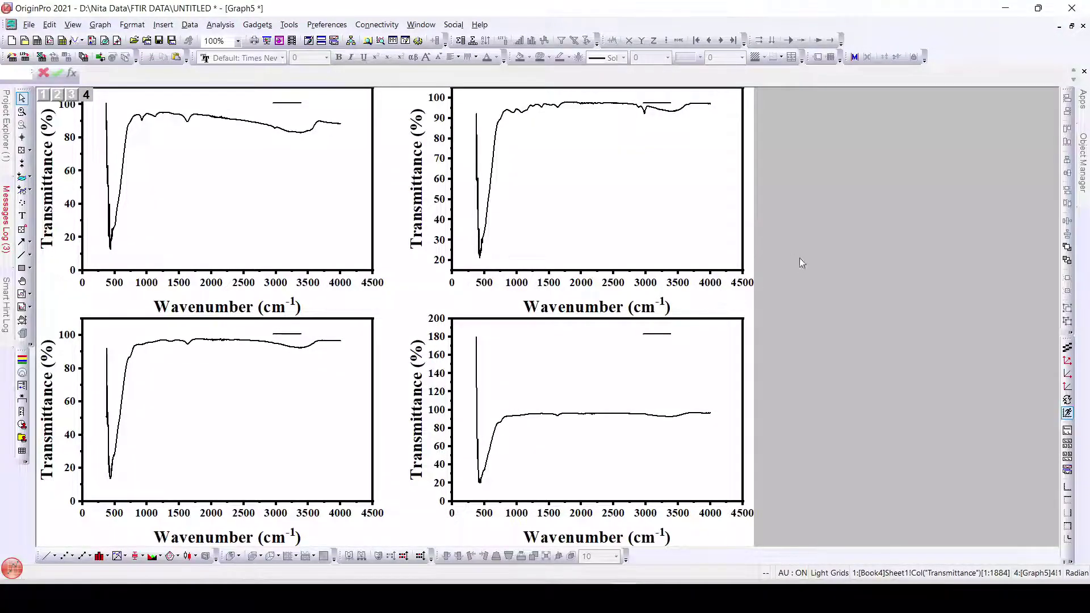
click(257, 190)
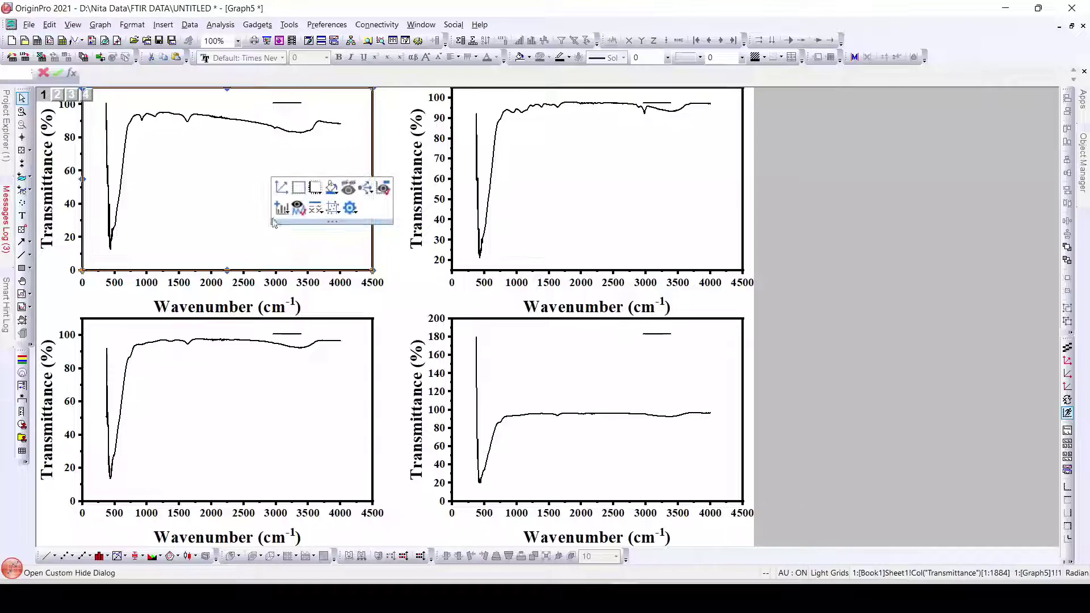
Try shrinking and repositioning the first layer on its own, and undo both changes
drag(373, 270, 310, 222)
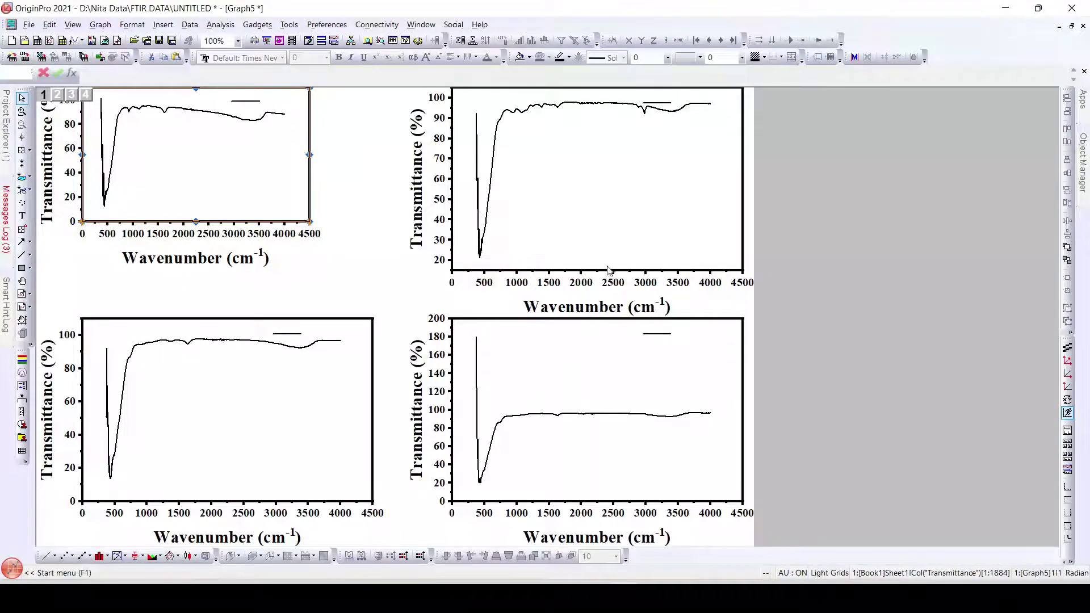
drag(225, 162, 237, 205)
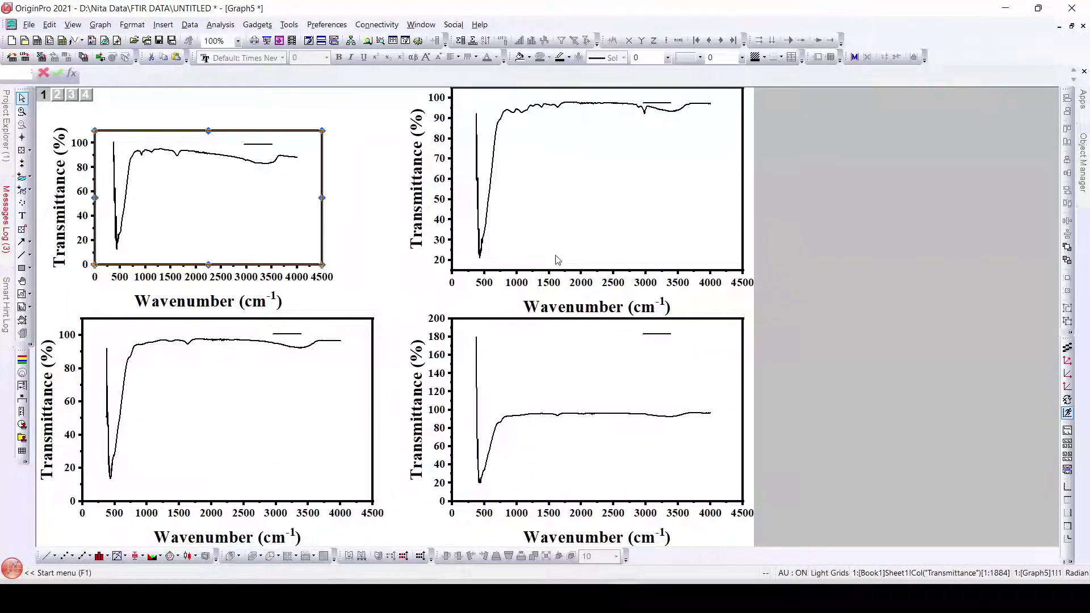
key(ctrl+z)
key(ctrl+z)
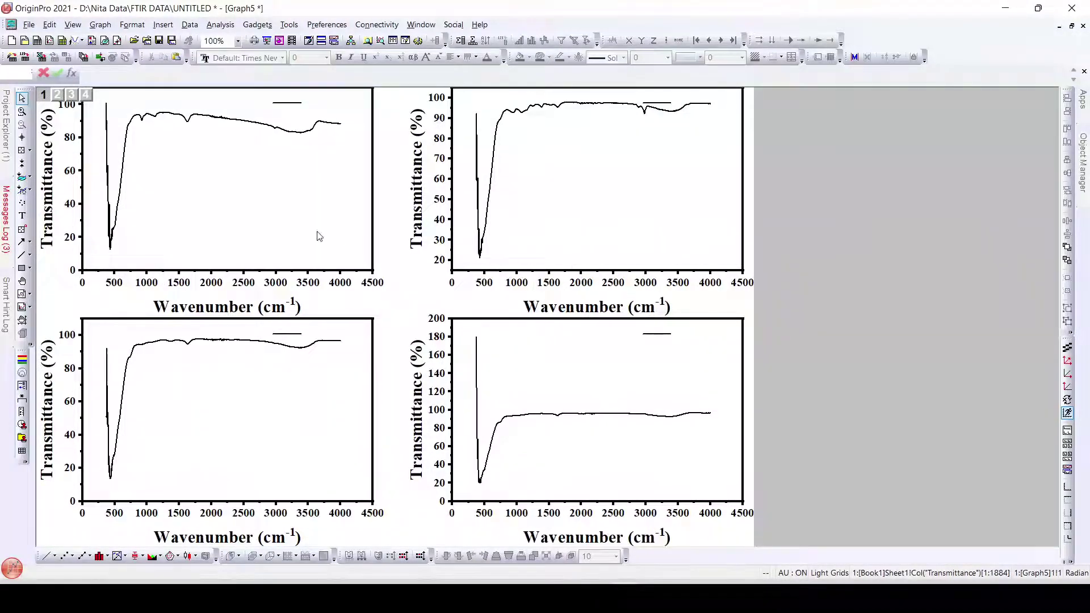
Examine the layer and plot properties of the merged graph, covering Layer1's size, its PMO plot and Layer2
double_click(261, 204)
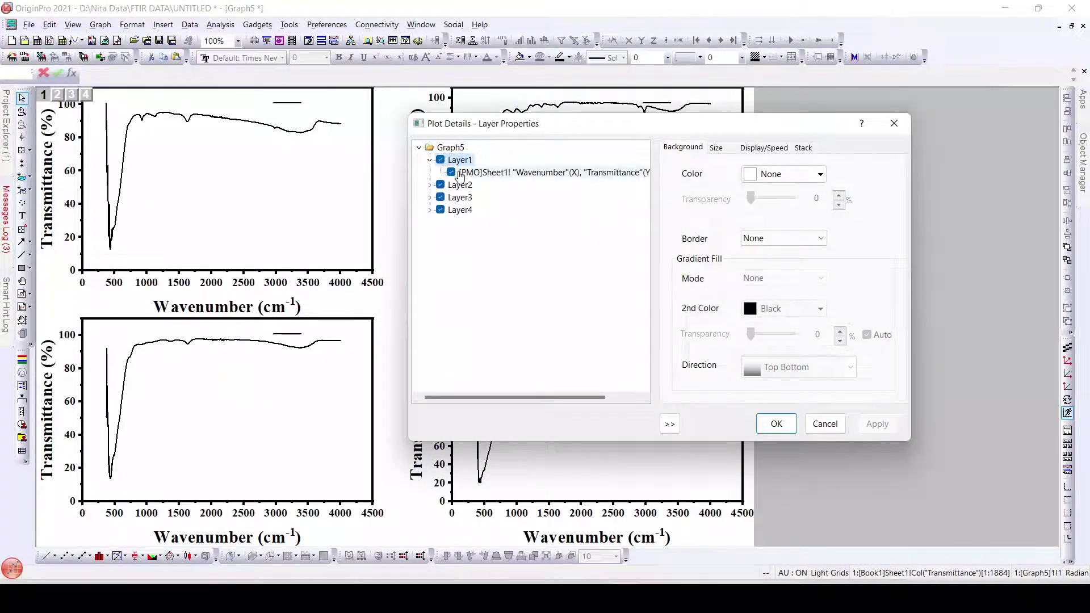
click(430, 160)
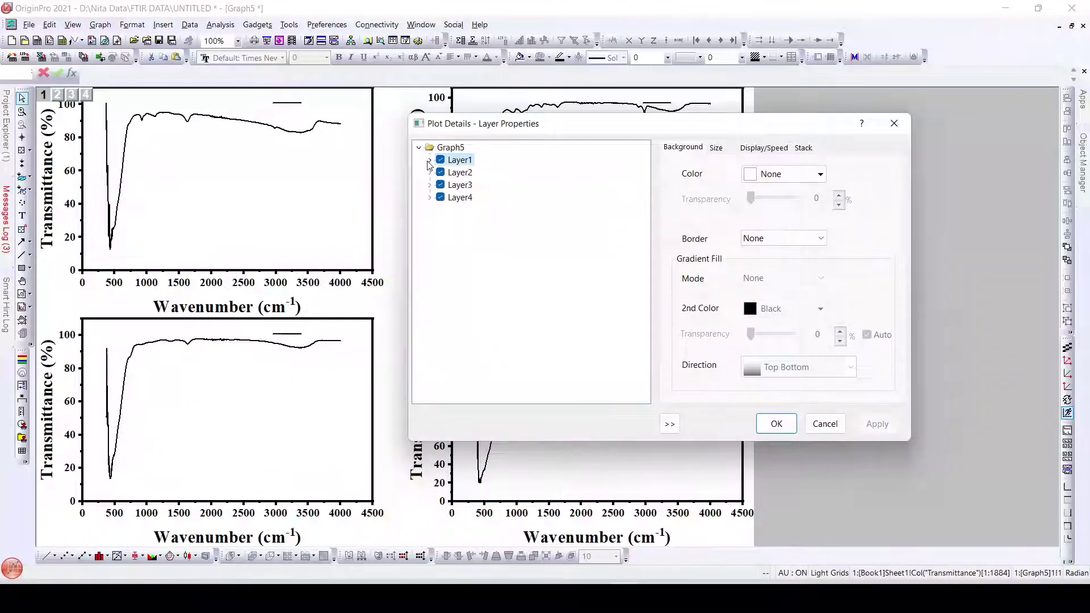
click(764, 149)
click(716, 148)
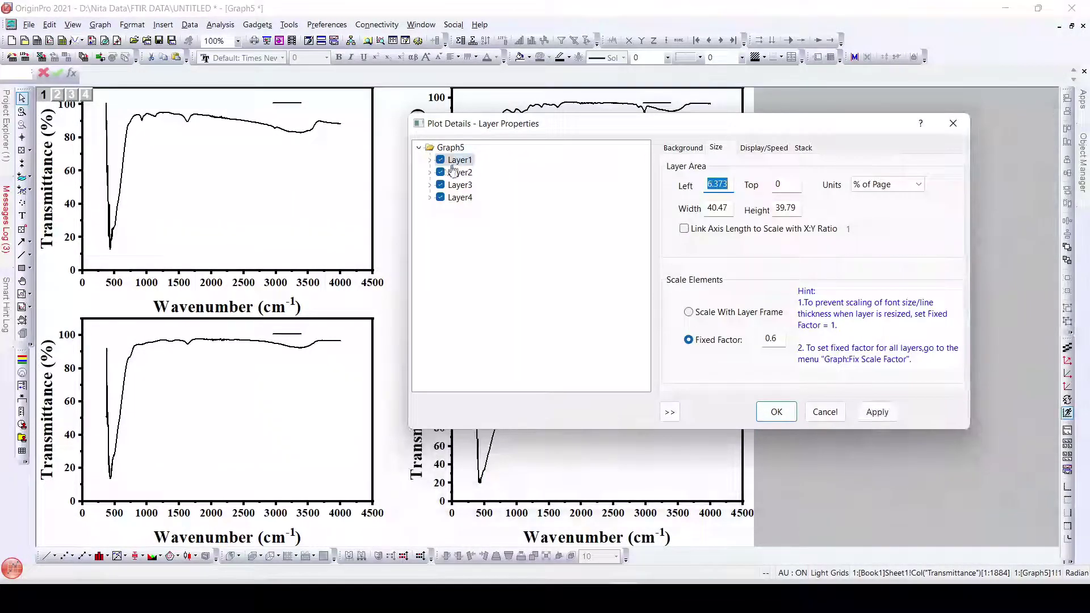
click(430, 160)
click(510, 174)
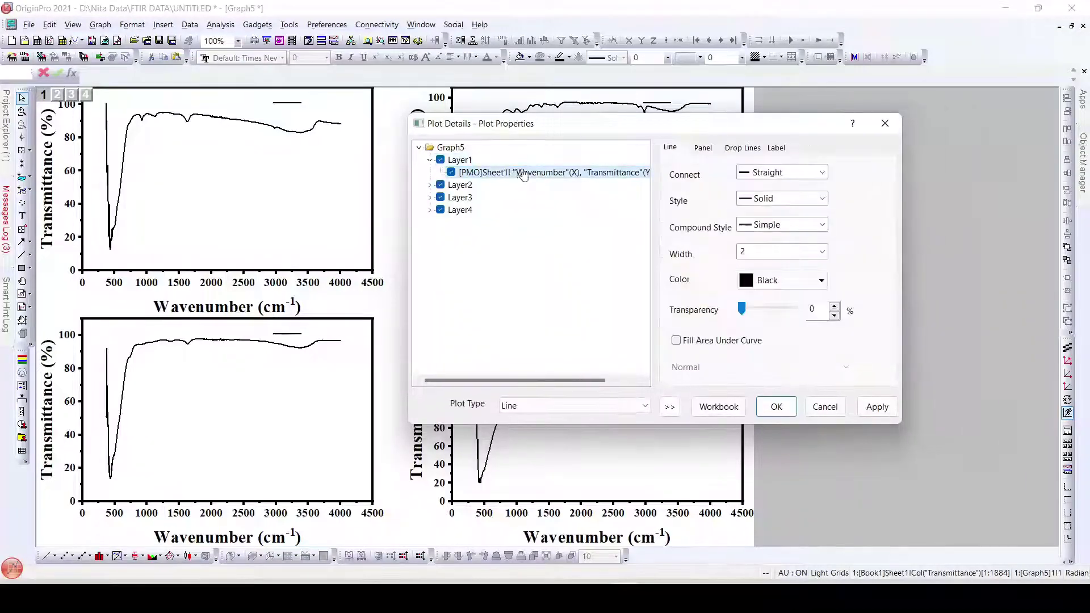
click(458, 186)
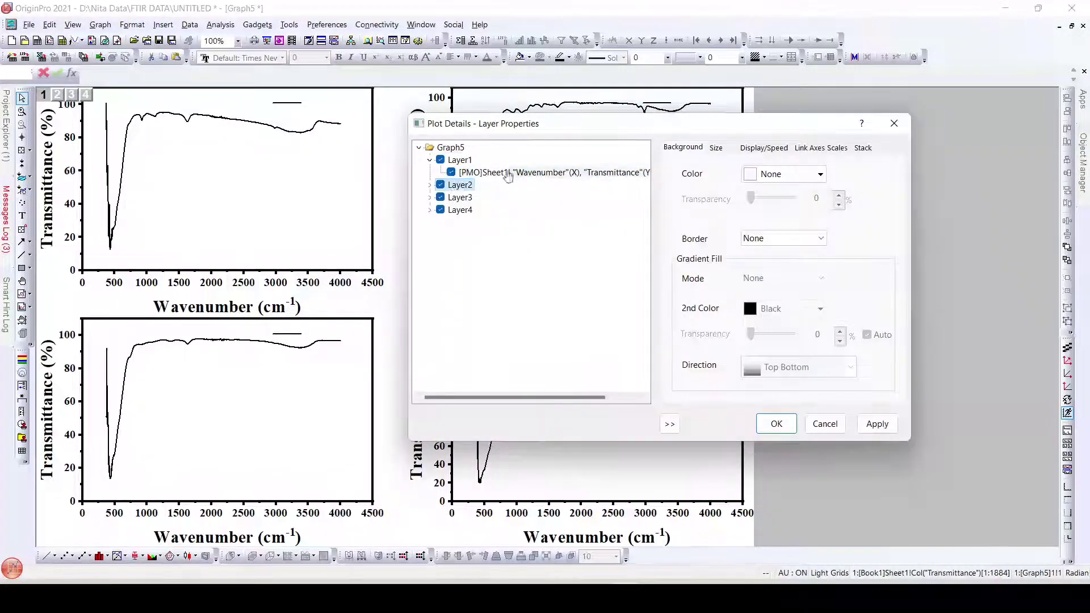
click(465, 160)
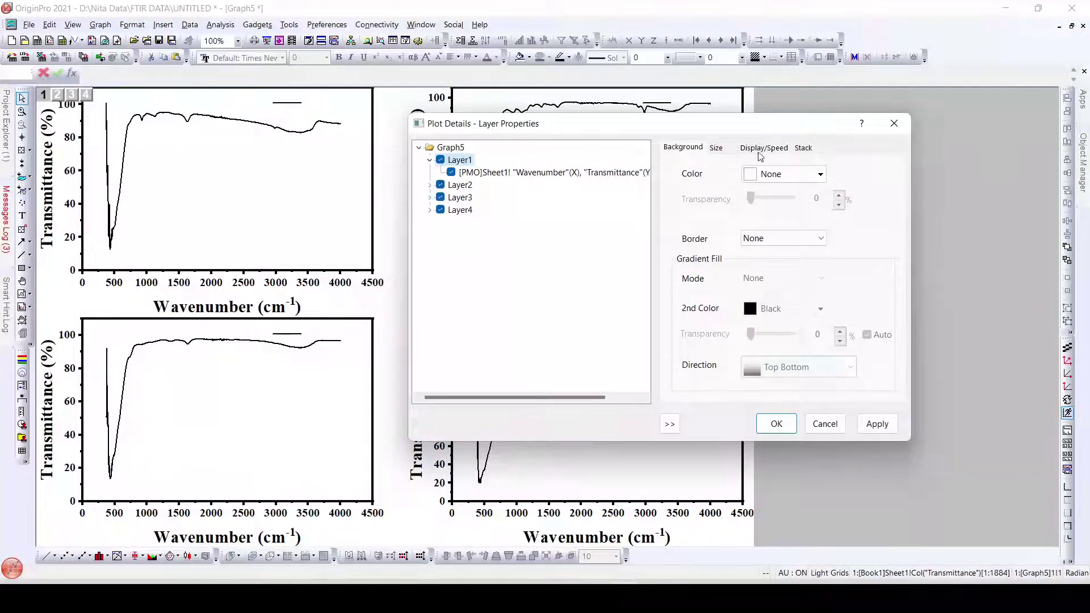
Link Layer2 to Layer1 as its parent layer
click(471, 187)
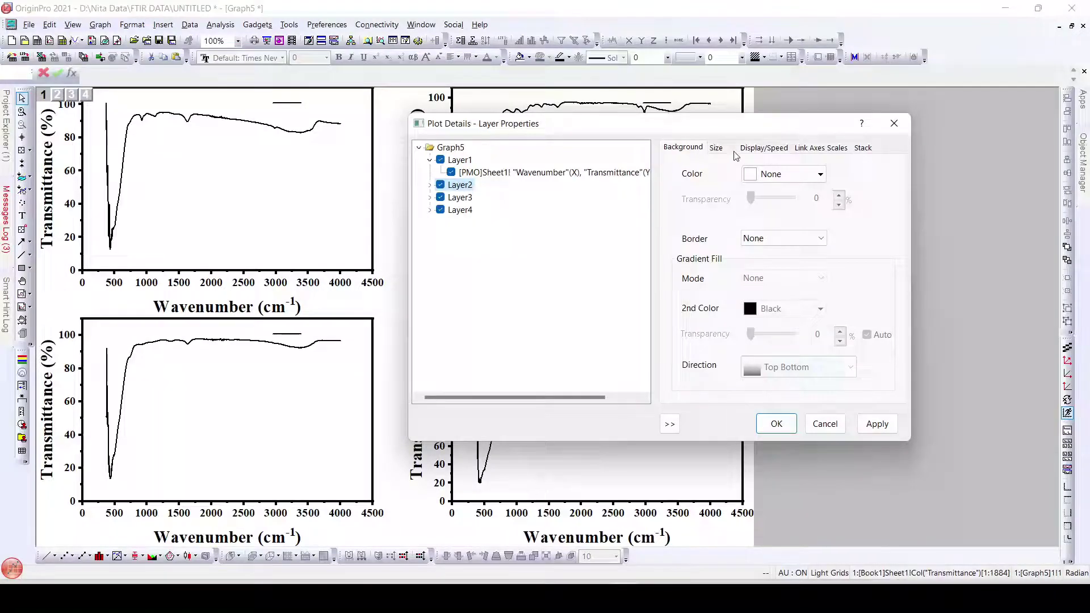
click(813, 148)
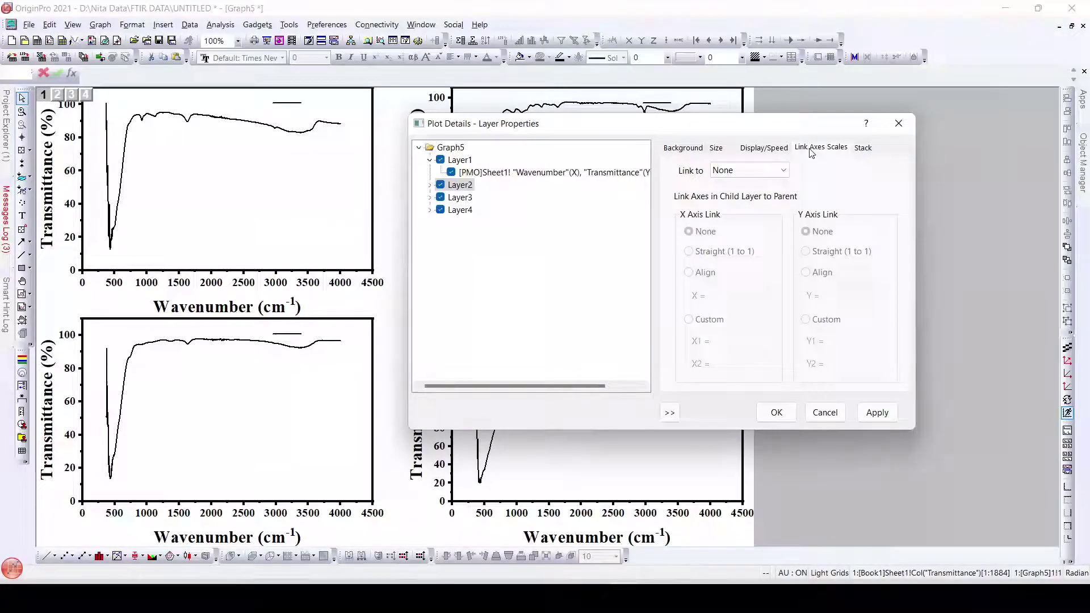
click(786, 171)
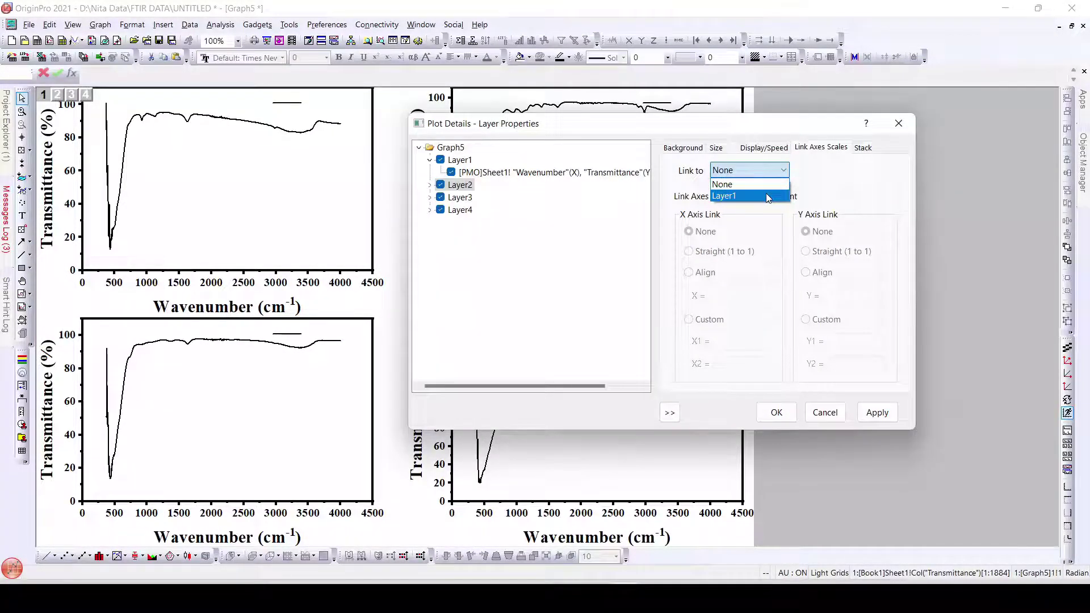
click(768, 197)
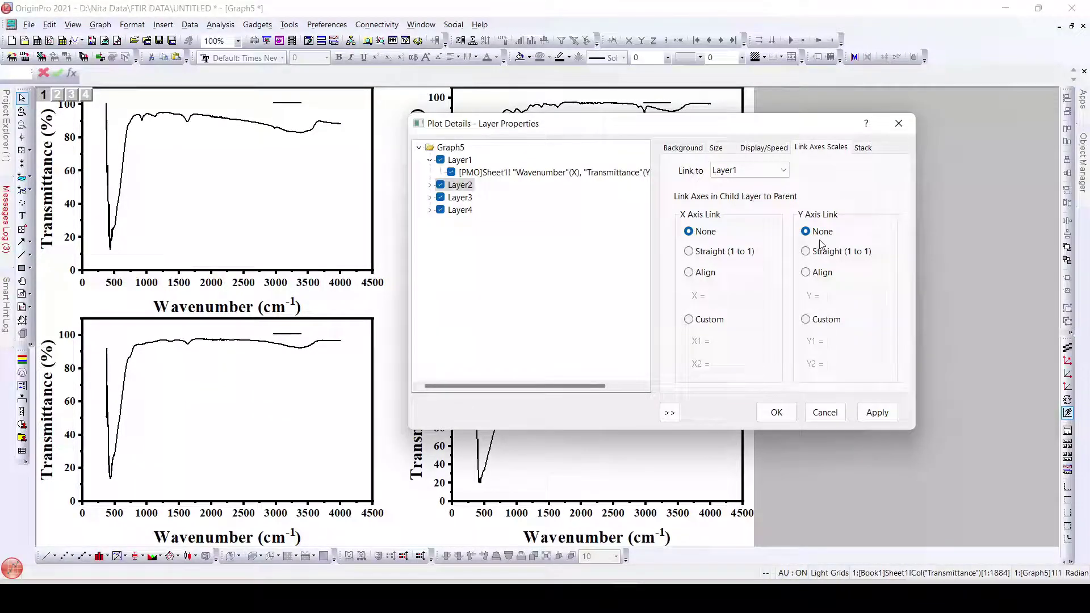
Set Layer2's size units to % of Linked Layer and accept the layer properties
click(721, 155)
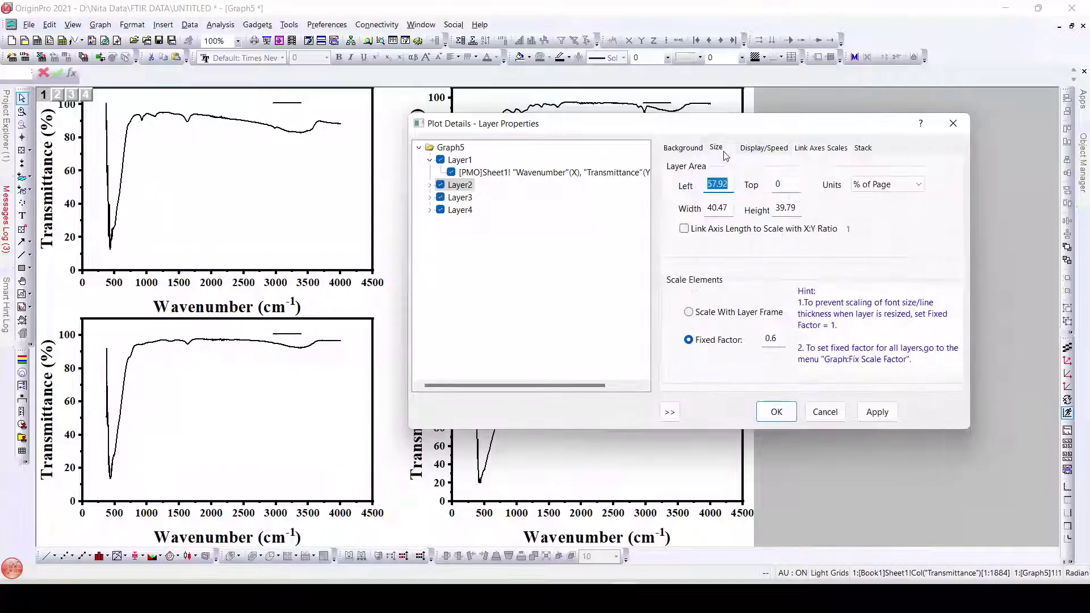
click(880, 191)
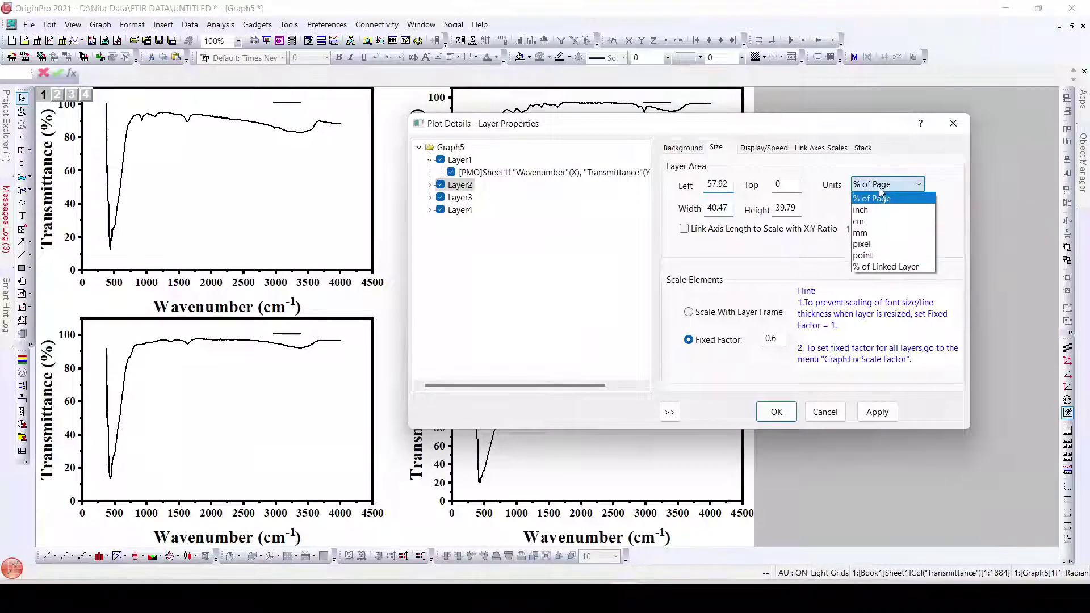
click(894, 267)
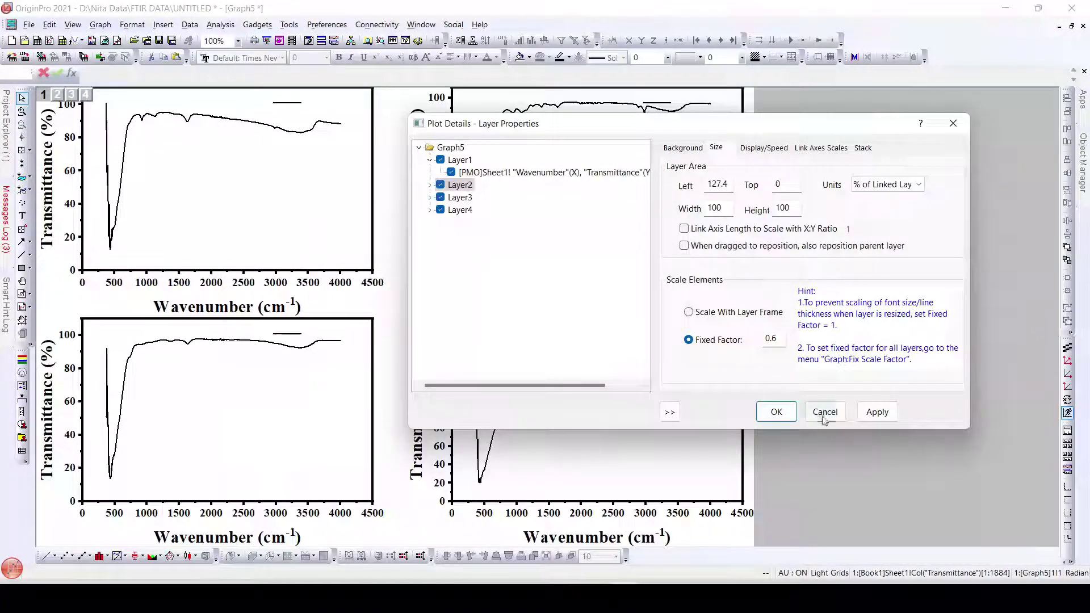
click(783, 413)
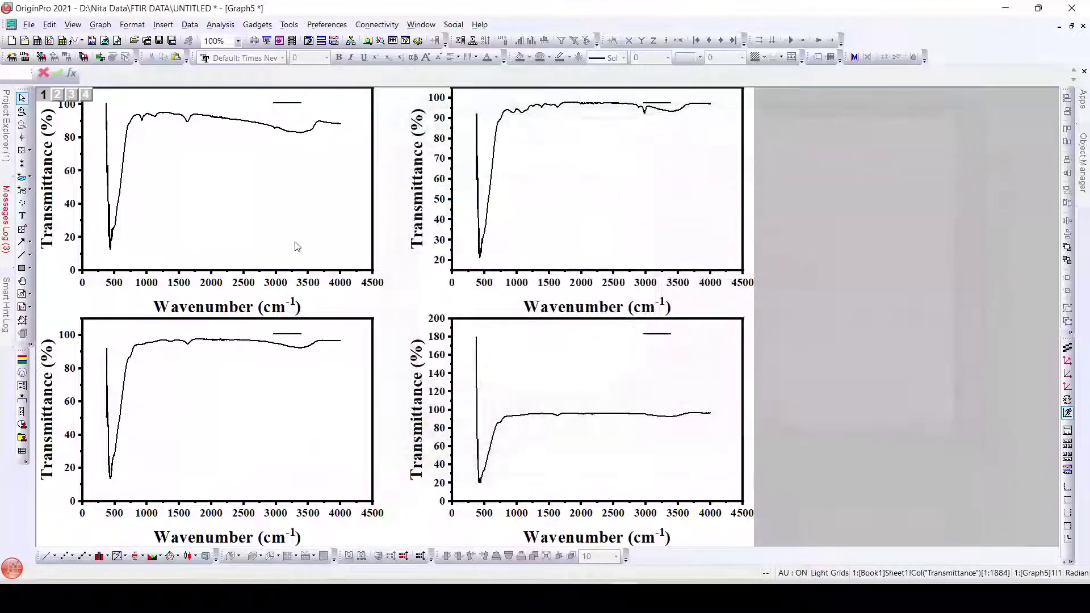
Test the link by shrinking the first layer, and undo the resize
click(240, 219)
drag(372, 272, 311, 220)
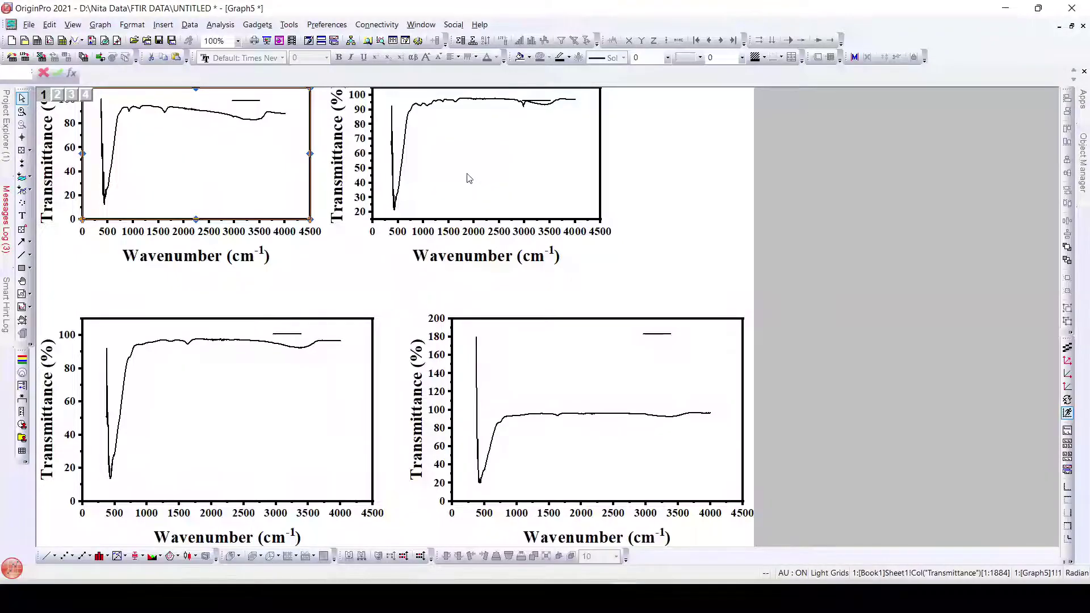
key(ctrl+z)
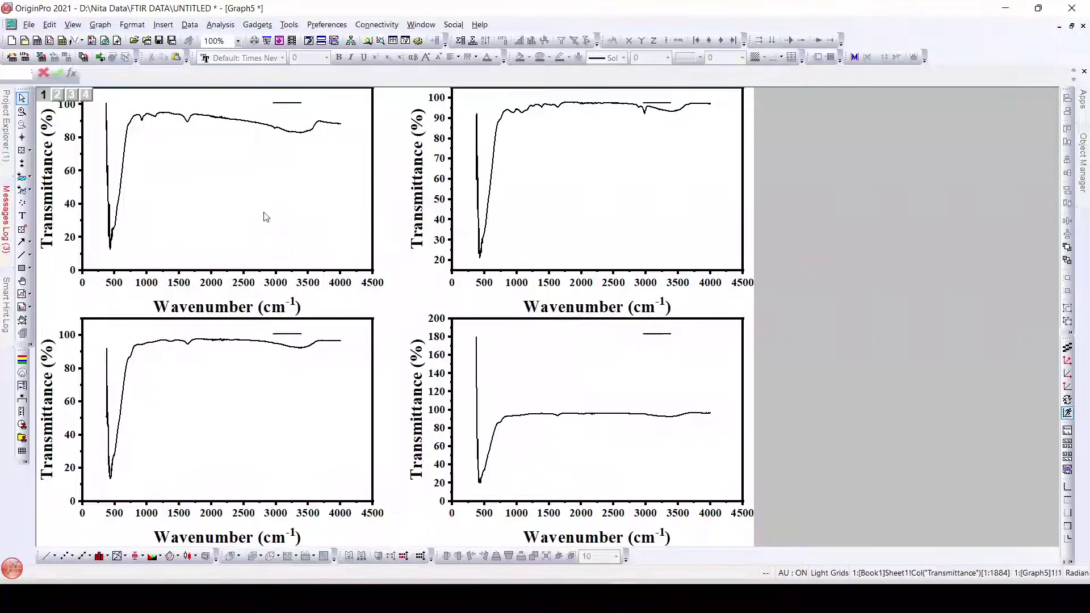
Reopen the first layer's properties and link Layer3 to Layer1
double_click(267, 217)
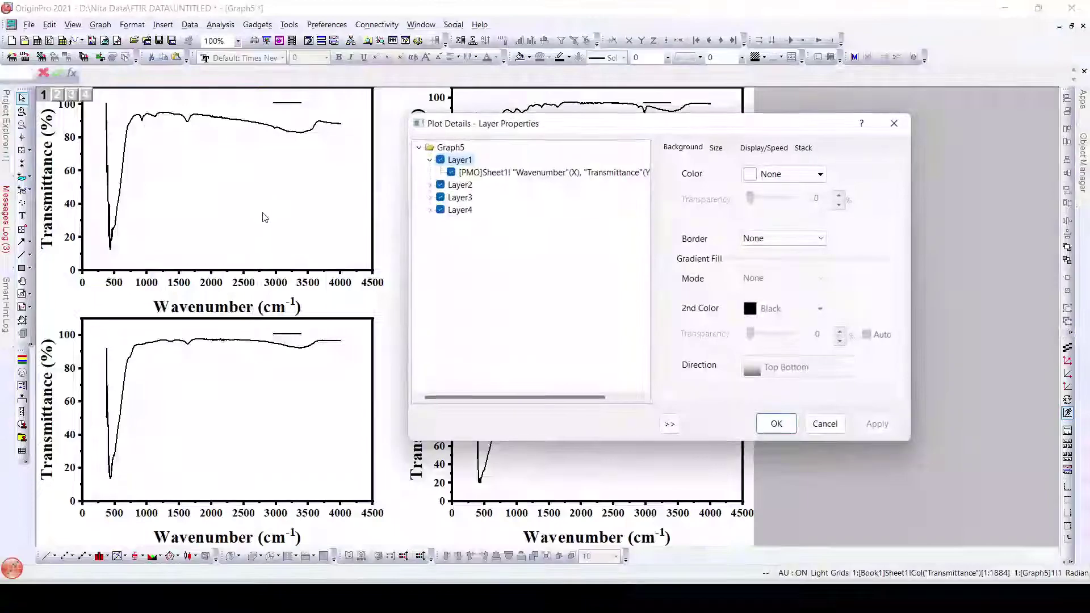
click(459, 200)
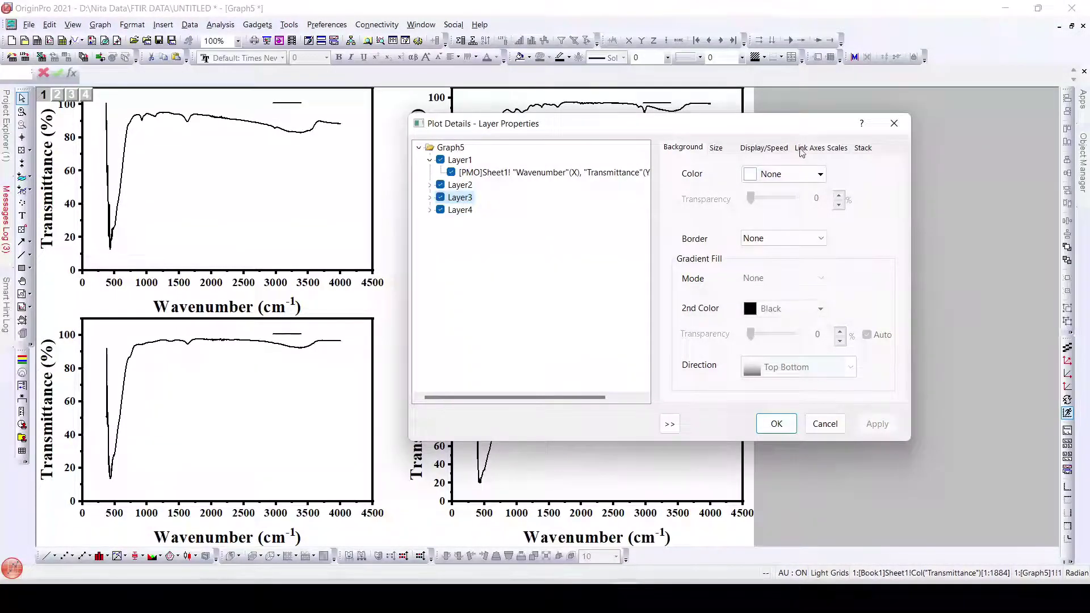
click(821, 148)
click(749, 170)
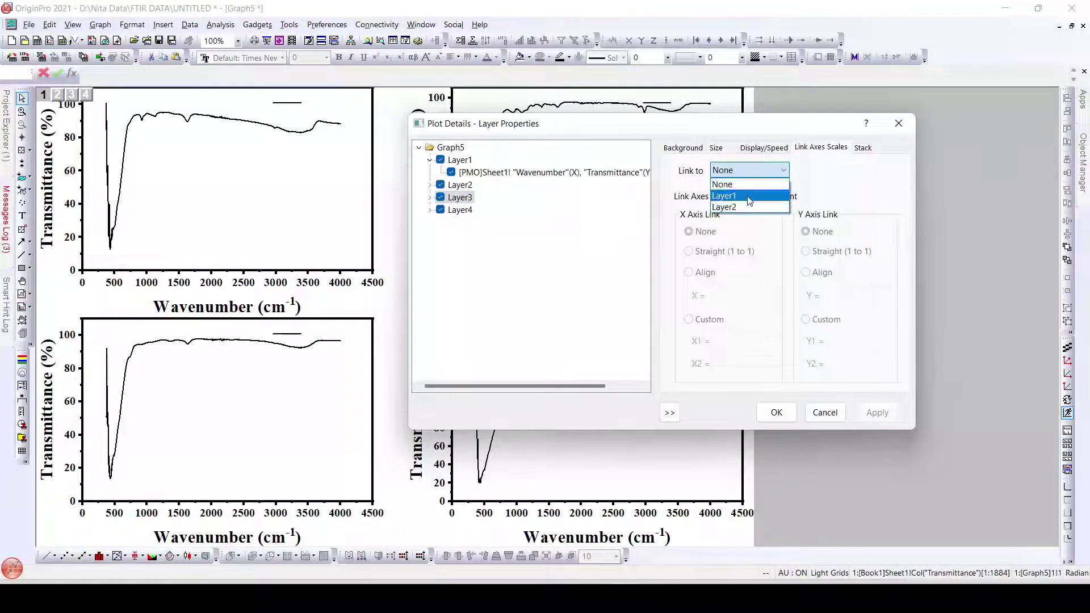
click(750, 196)
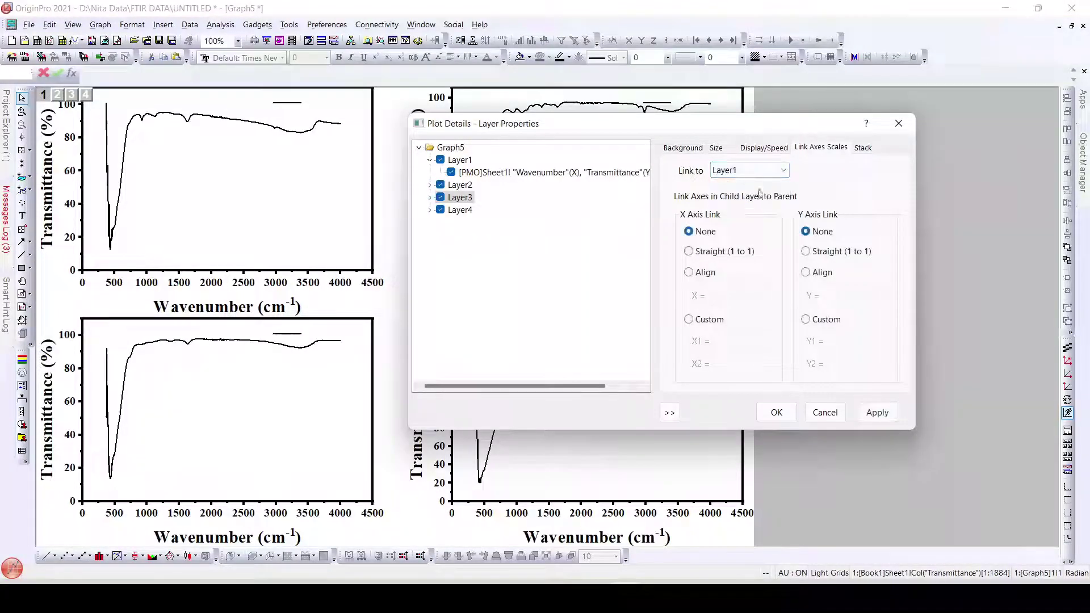
click(777, 172)
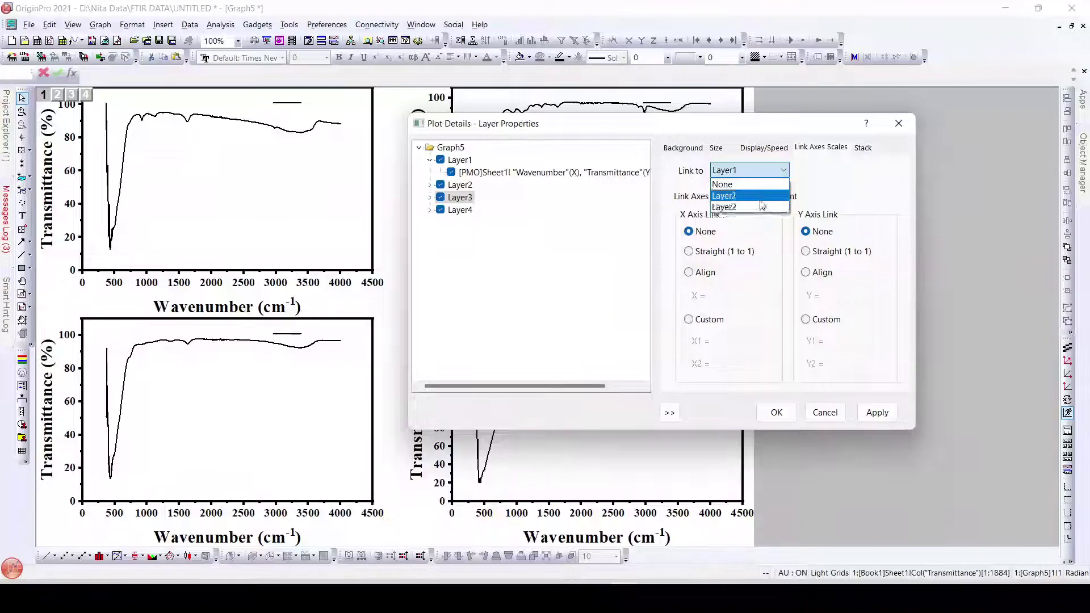
click(761, 200)
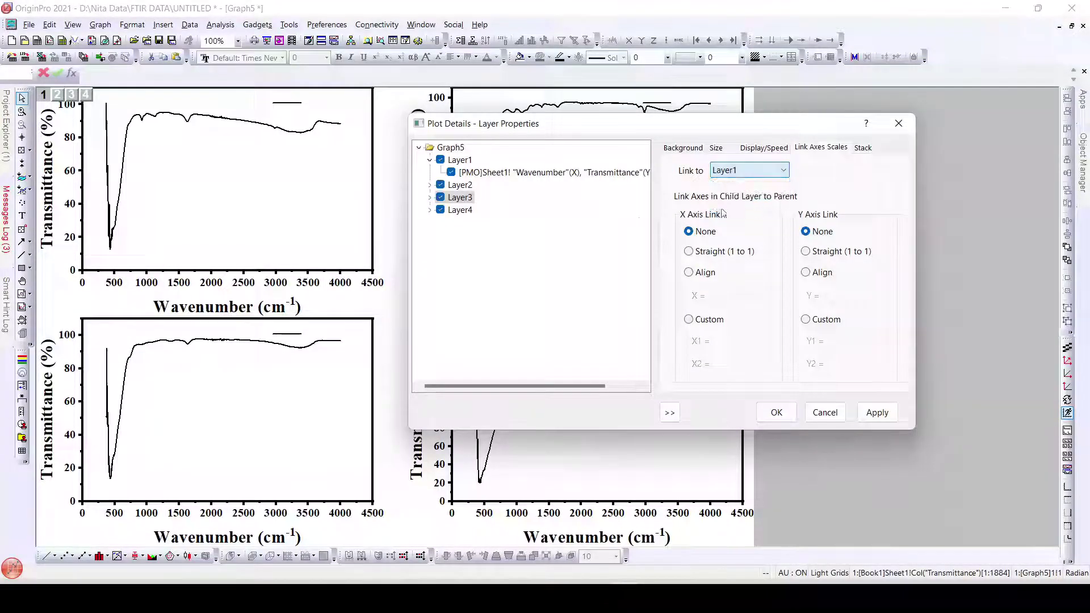
Link Layer4 to Layer1 and apply the layer links
click(465, 215)
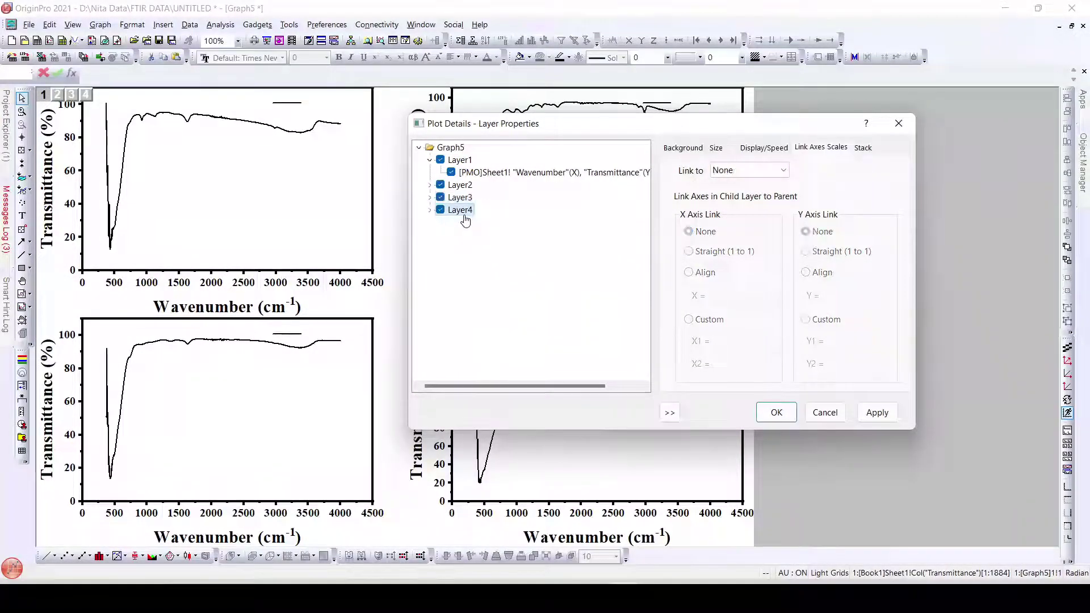
click(781, 172)
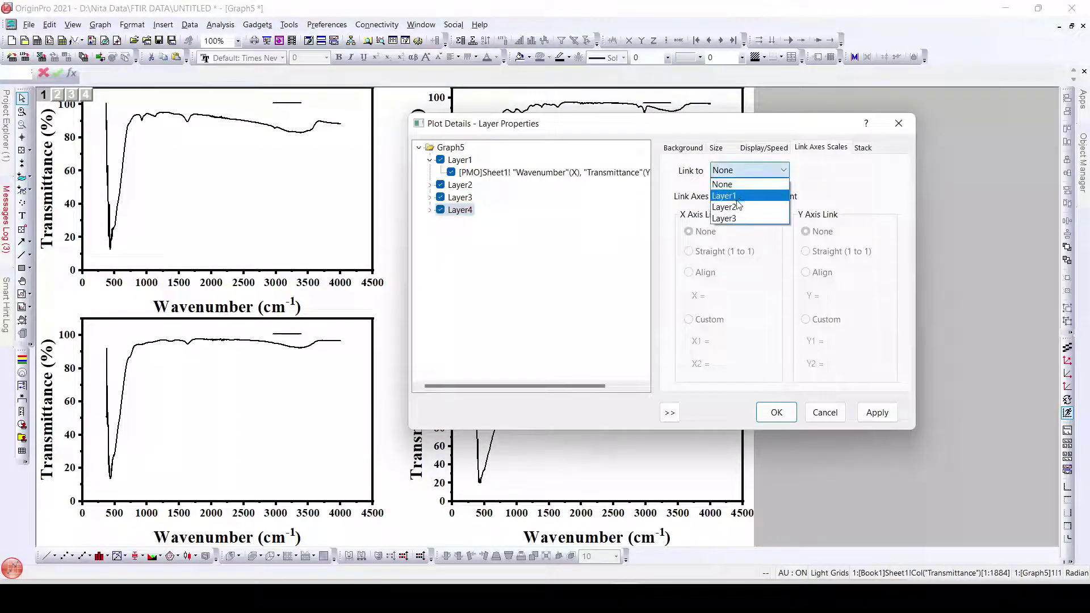
click(729, 196)
click(875, 411)
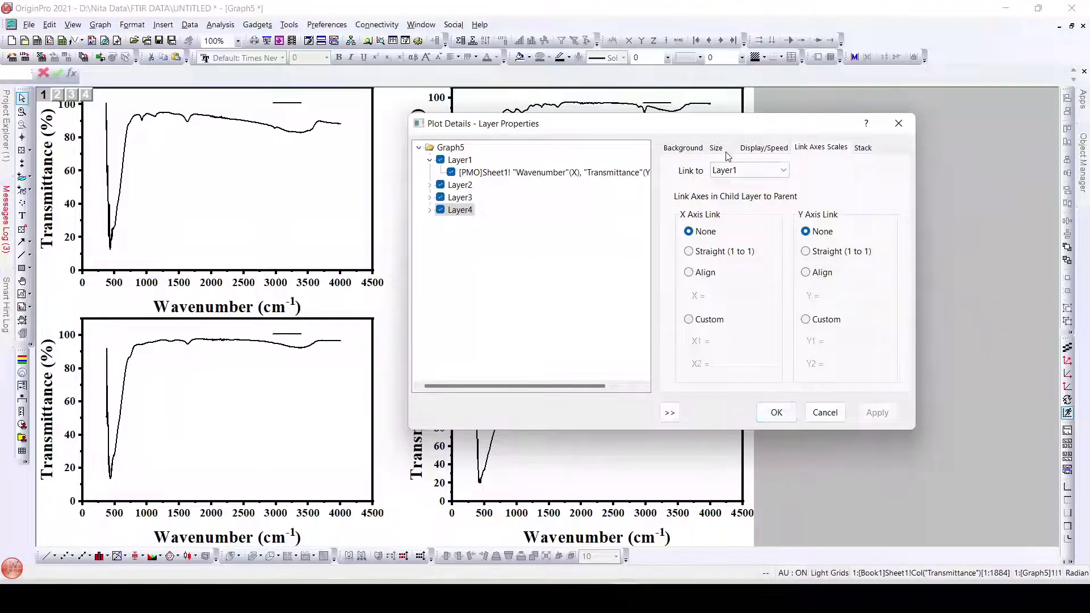
Set Layer3's size units to % of Linked Layer and its width to 100
click(460, 185)
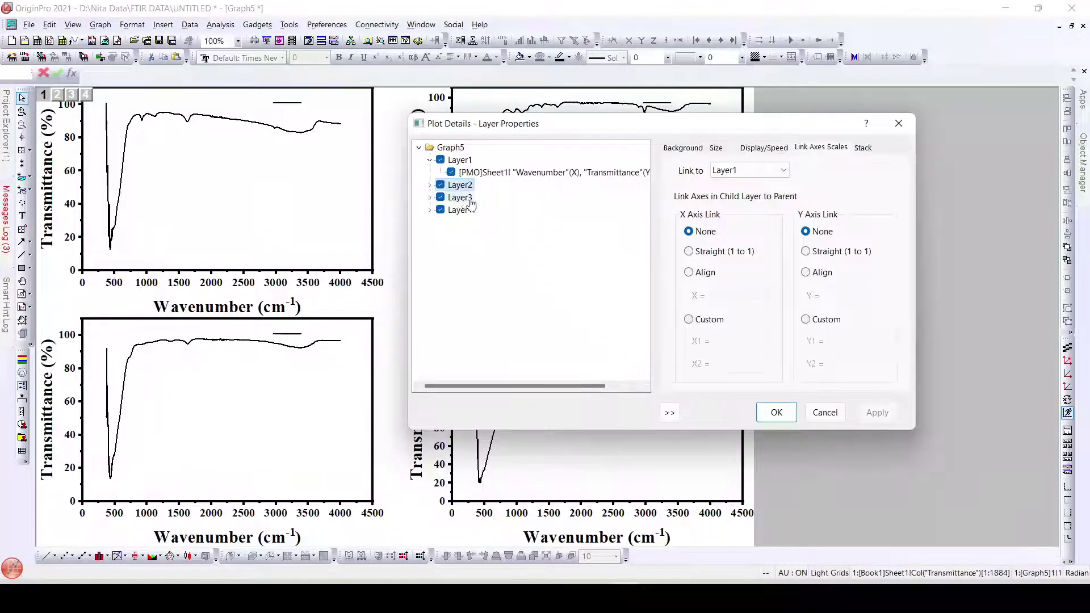
click(461, 197)
click(717, 148)
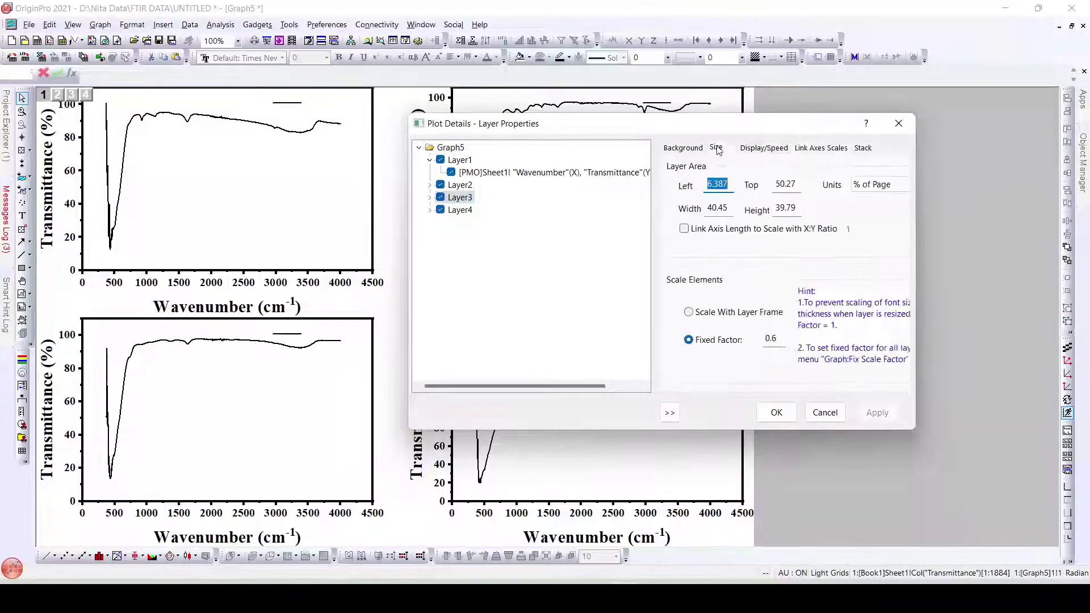
click(886, 185)
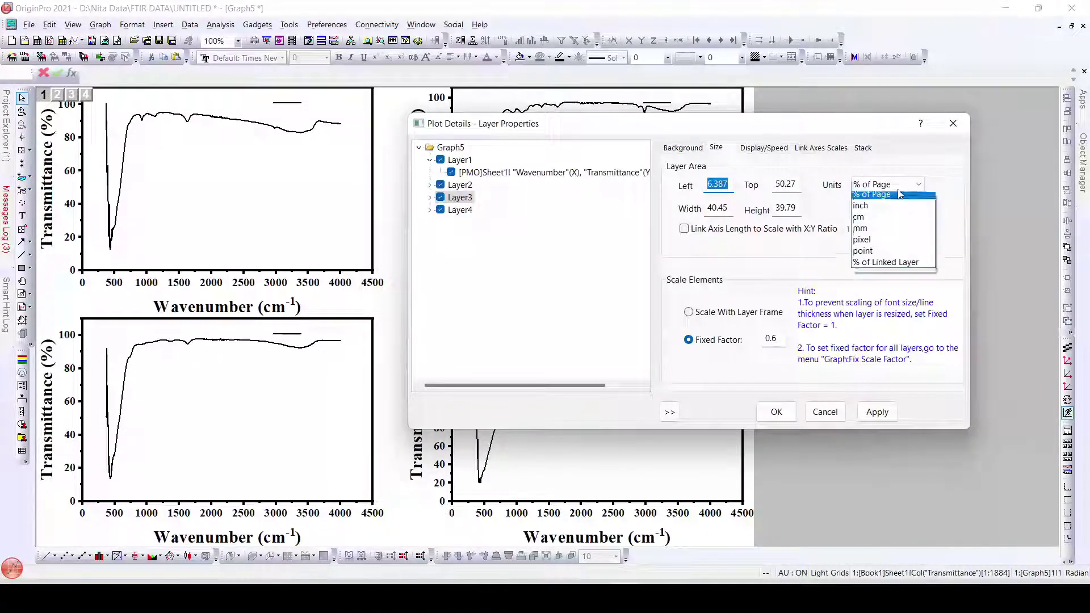
click(898, 268)
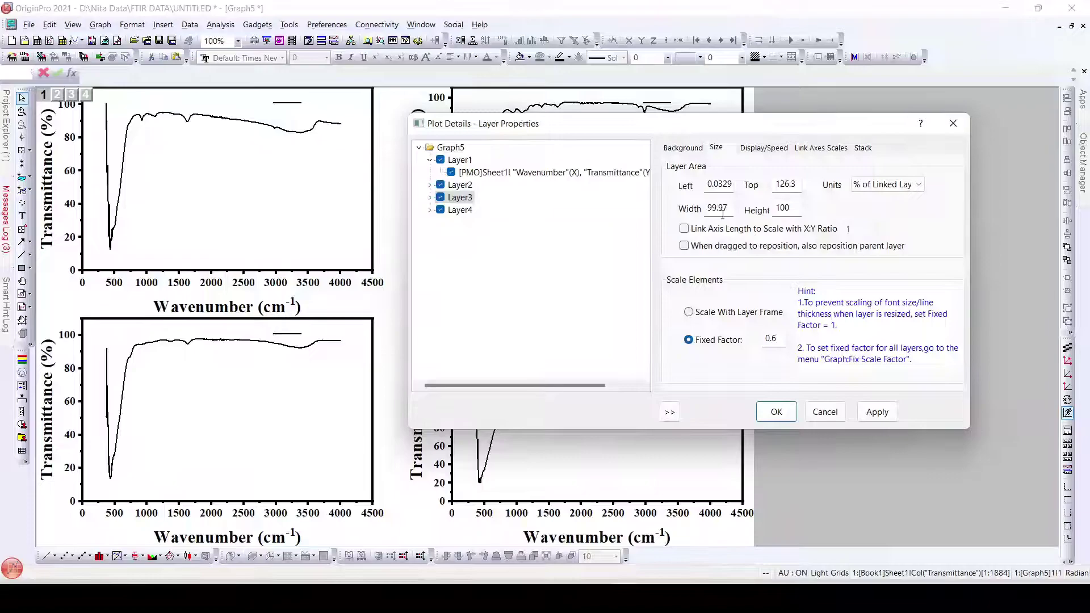
drag(725, 211, 709, 209)
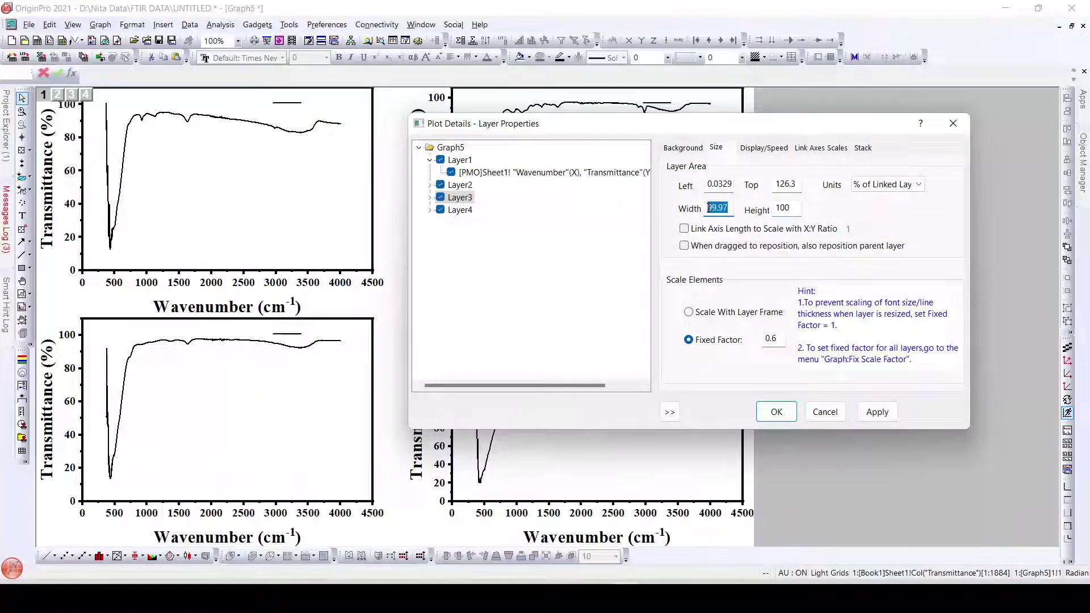
text(100)
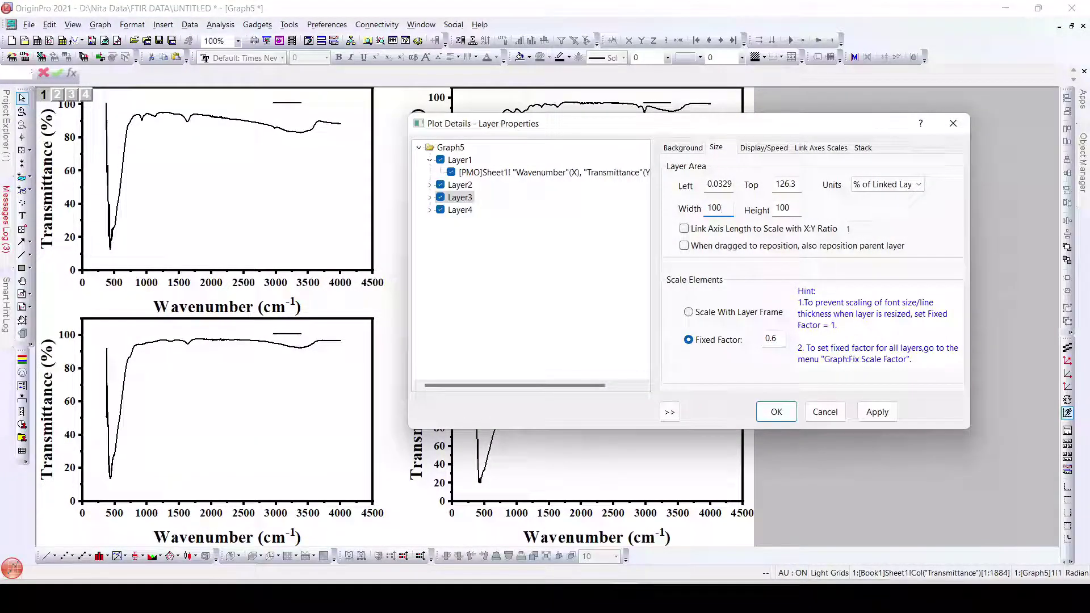
Set Layer4's size units to % of Linked Layer and accept the layer properties
click(458, 210)
click(889, 185)
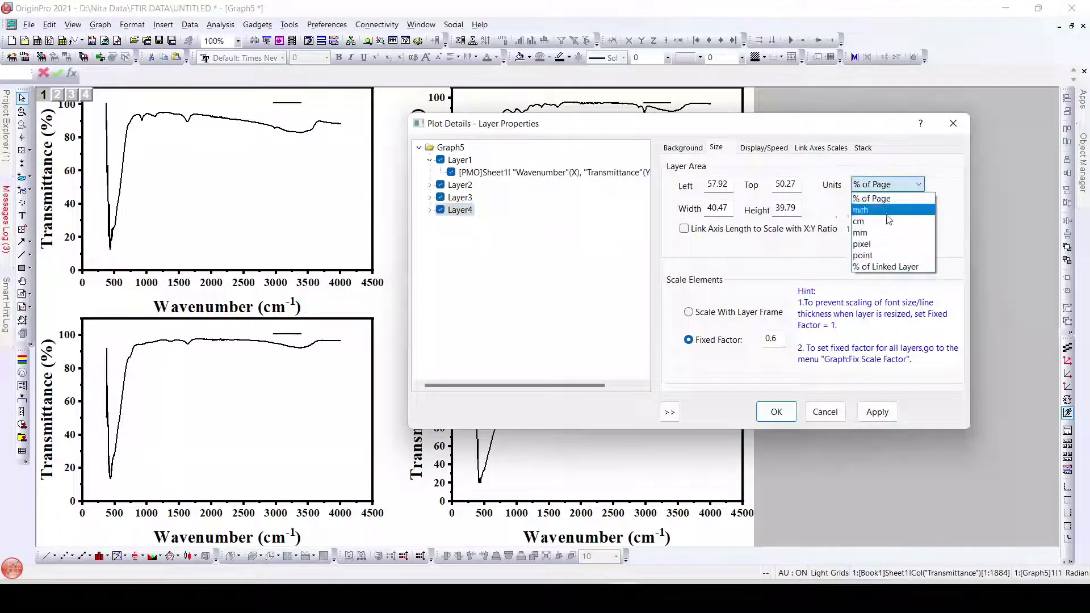
click(899, 266)
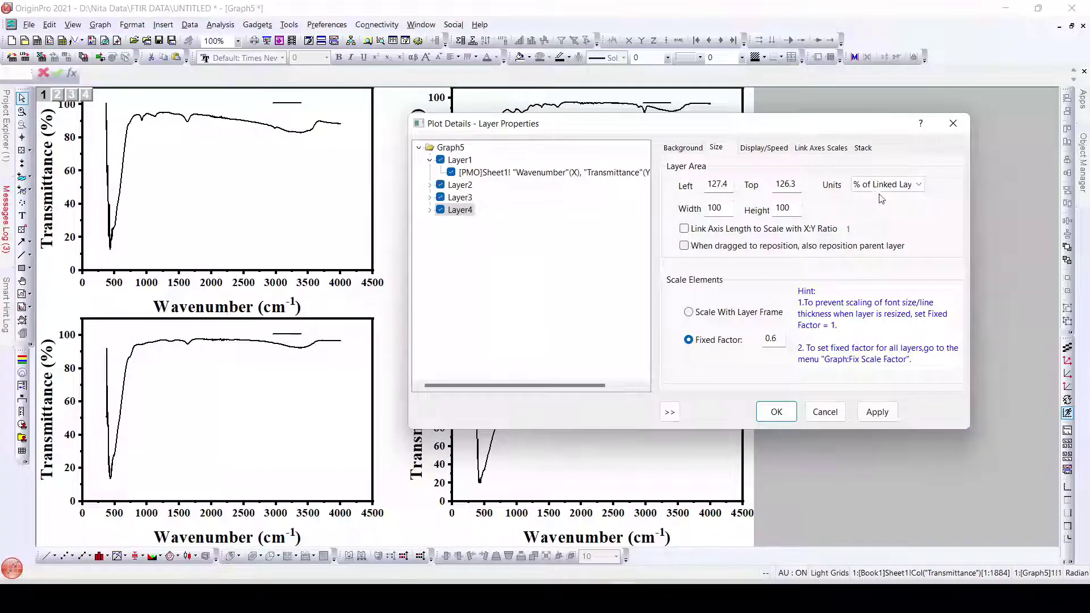
click(777, 413)
Resize Layer1 to be slightly narrower and taller so that the linked panels follow
click(339, 257)
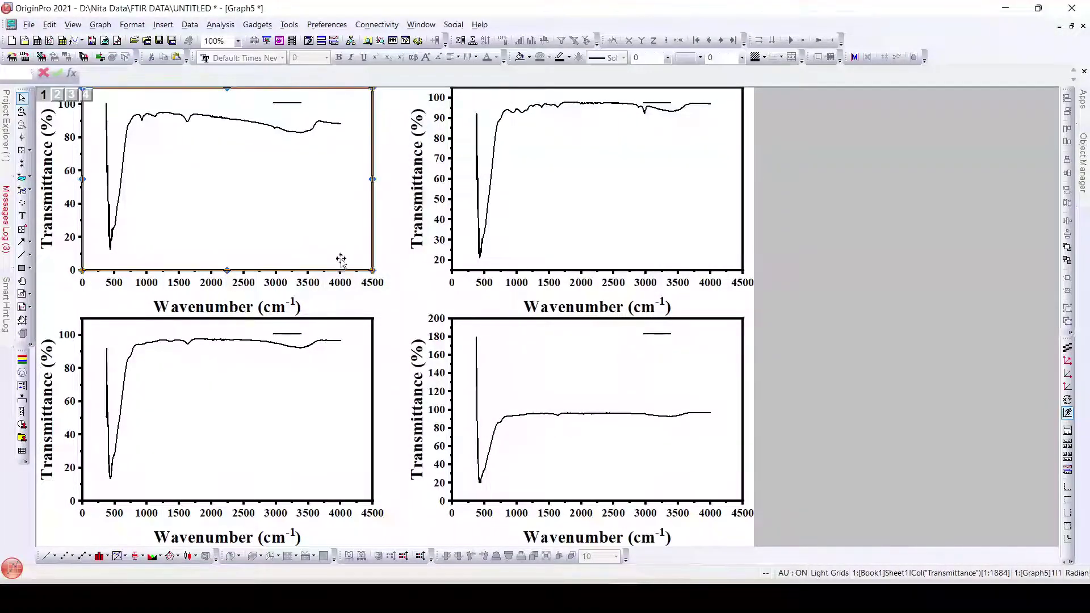
mouse_move(373, 268)
mouse_down()
mouse_move(288, 205)
mouse_move(384, 306)
mouse_move(364, 284)
mouse_up()
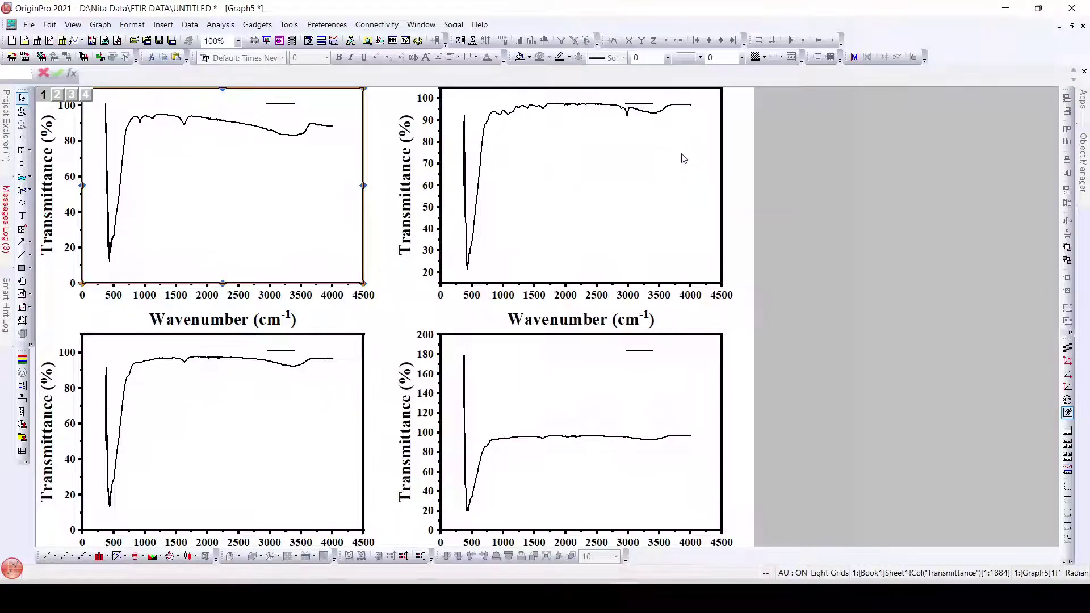
Test resizing Layer4 on its own by shrinking it and stretching it back to roughly its former size
click(645, 448)
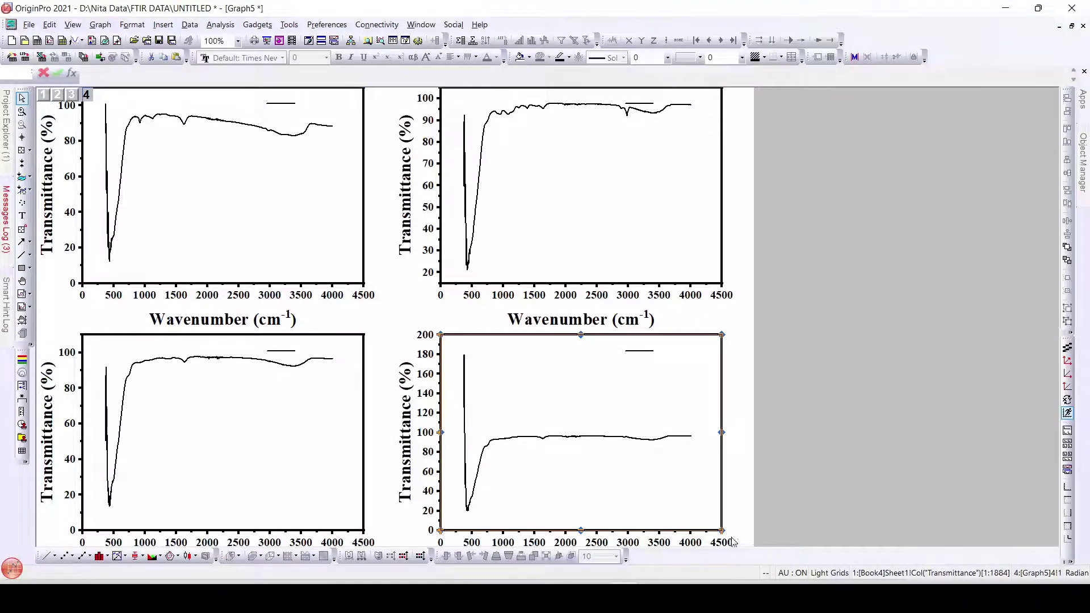
drag(722, 530, 671, 484)
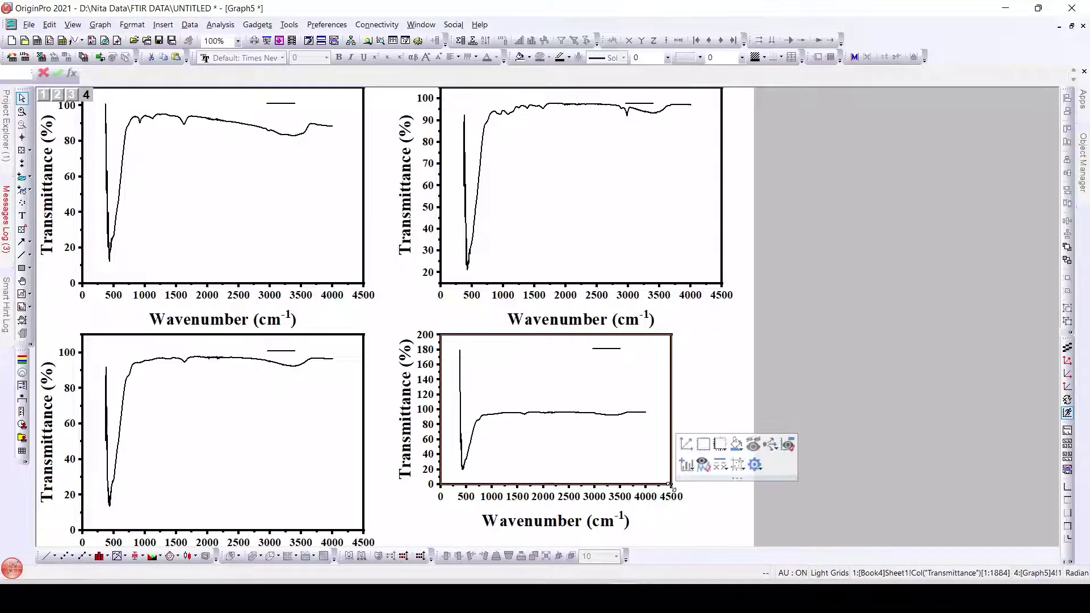
drag(671, 487, 724, 535)
click(269, 218)
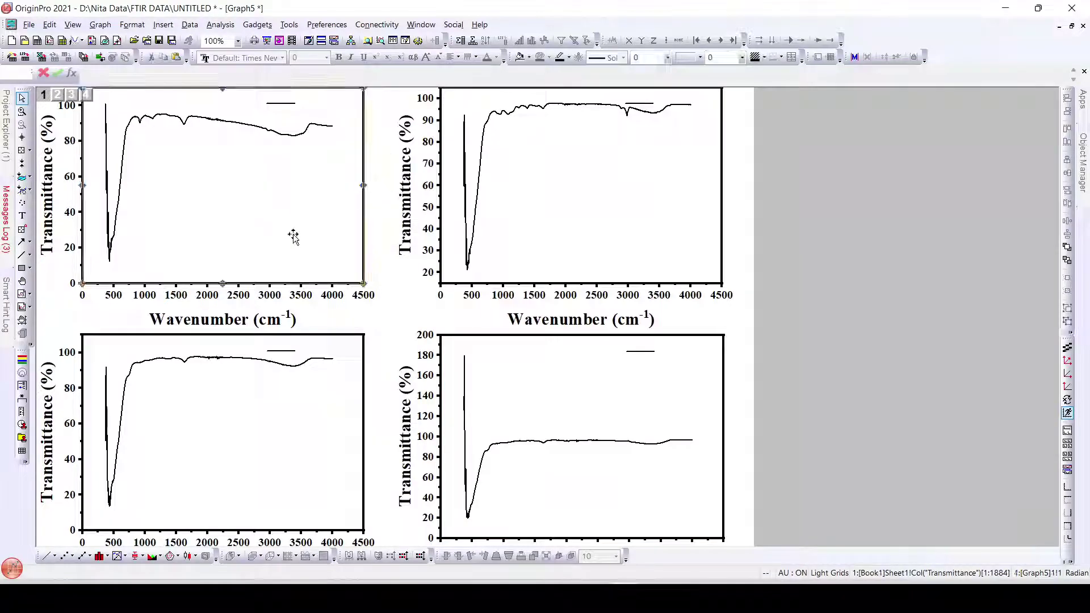
click(628, 458)
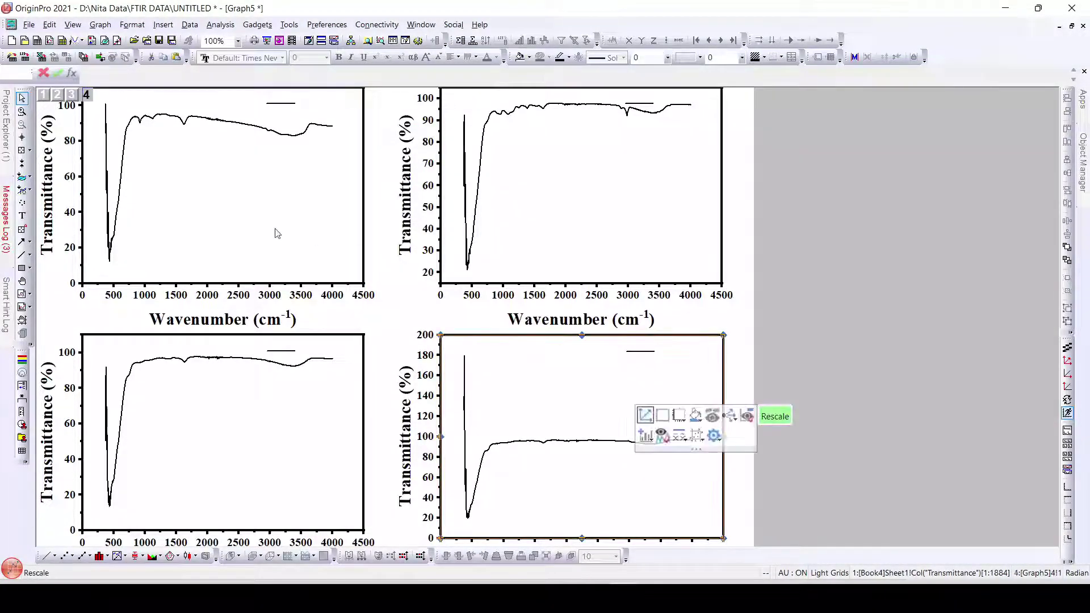
click(250, 233)
click(631, 233)
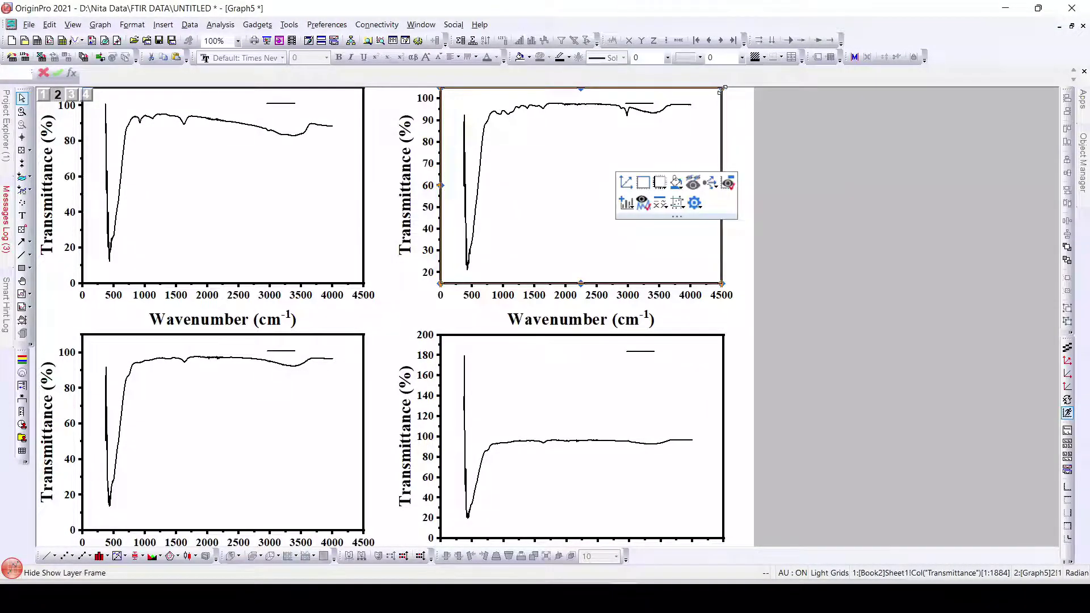
Reopen Layer3's properties, link it to Layer2 instead of Layer1, and apply the change
click(275, 408)
double_click(274, 408)
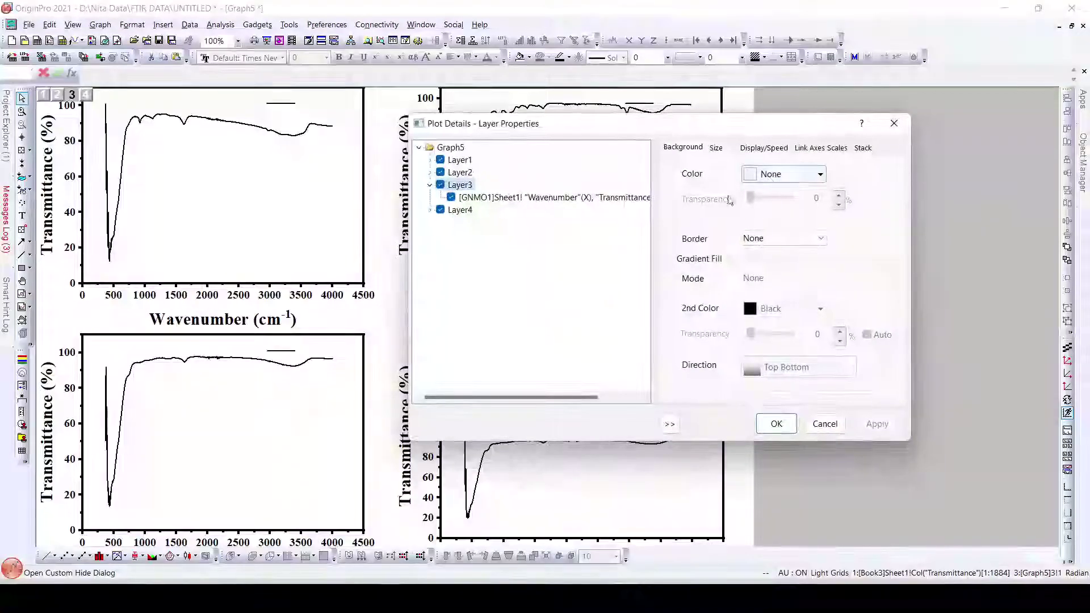
click(821, 148)
click(749, 170)
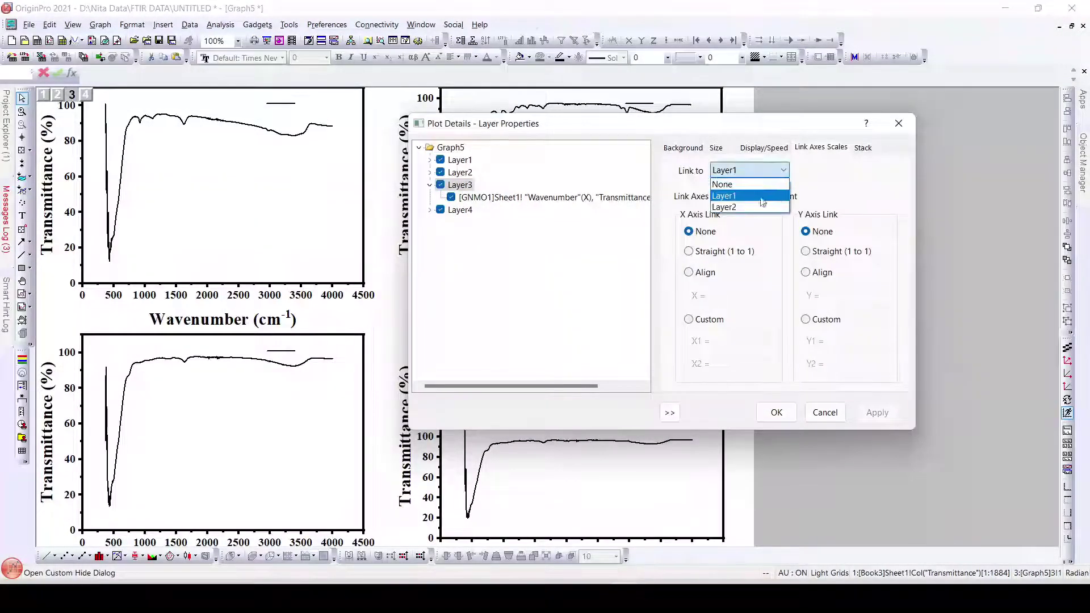
click(750, 206)
click(877, 413)
click(776, 413)
Test the changed link by shrinking Layer2 and Layer1
click(693, 212)
drag(721, 89, 671, 134)
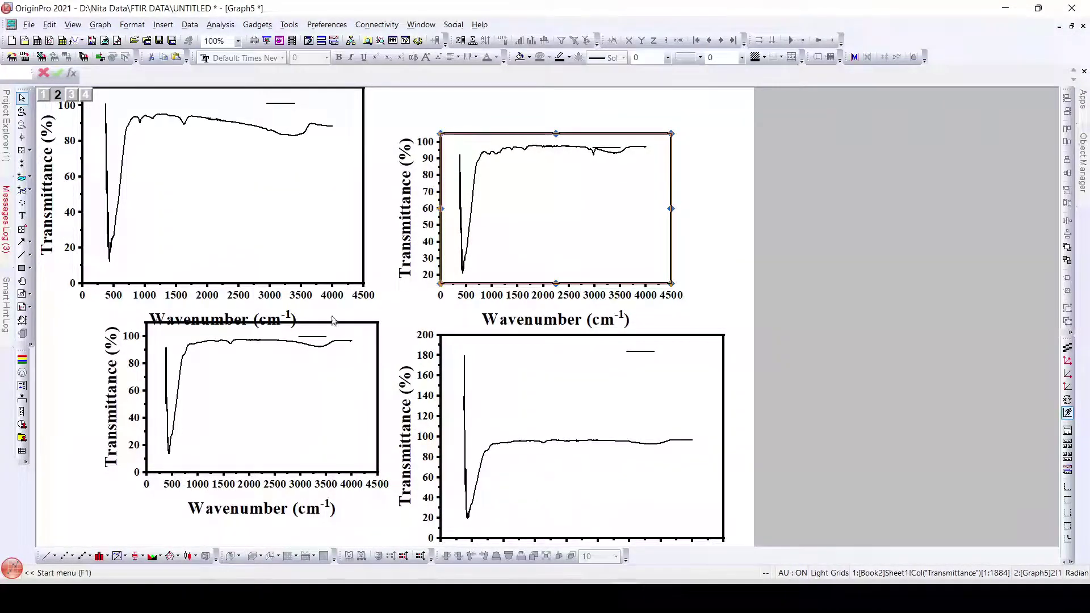
click(304, 239)
drag(364, 283, 276, 235)
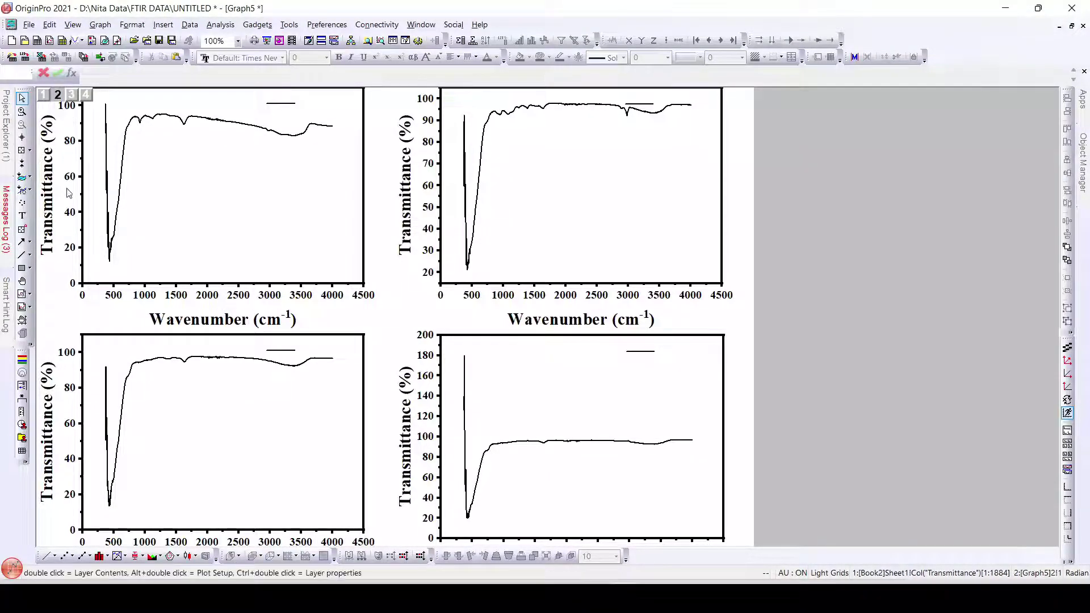
Nudge Layer1's Transmittance (%) axis title slightly closer to its axis
click(48, 197)
drag(49, 198, 52, 197)
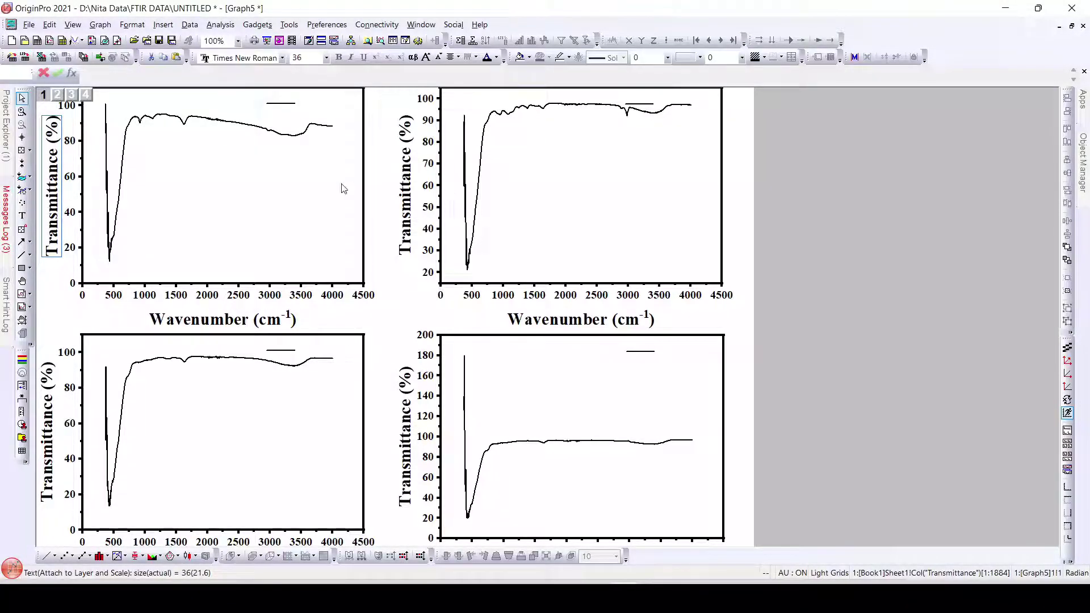
double_click(52, 196)
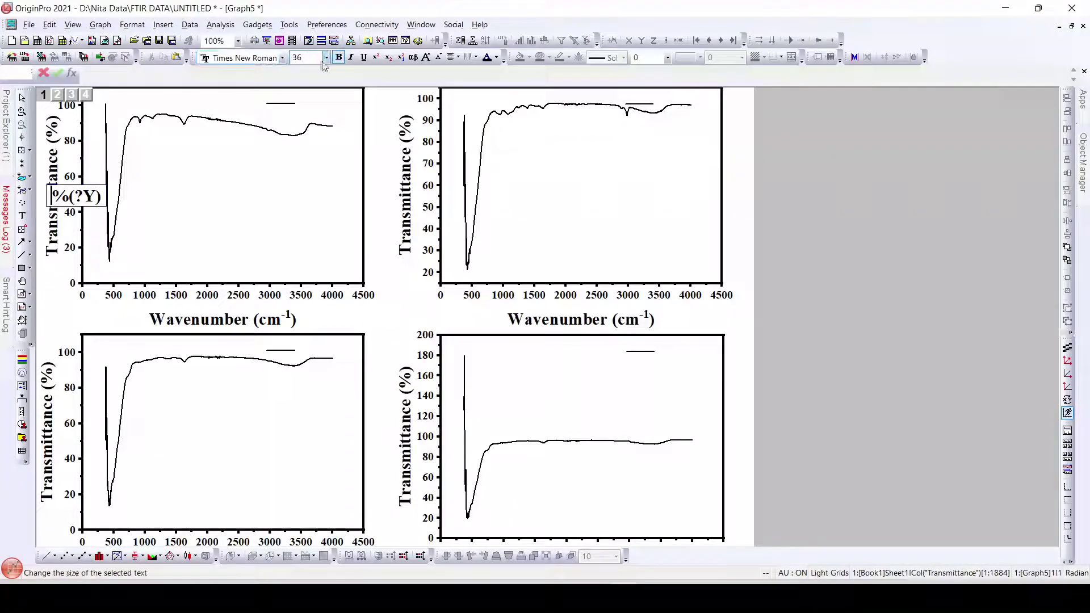
click(327, 82)
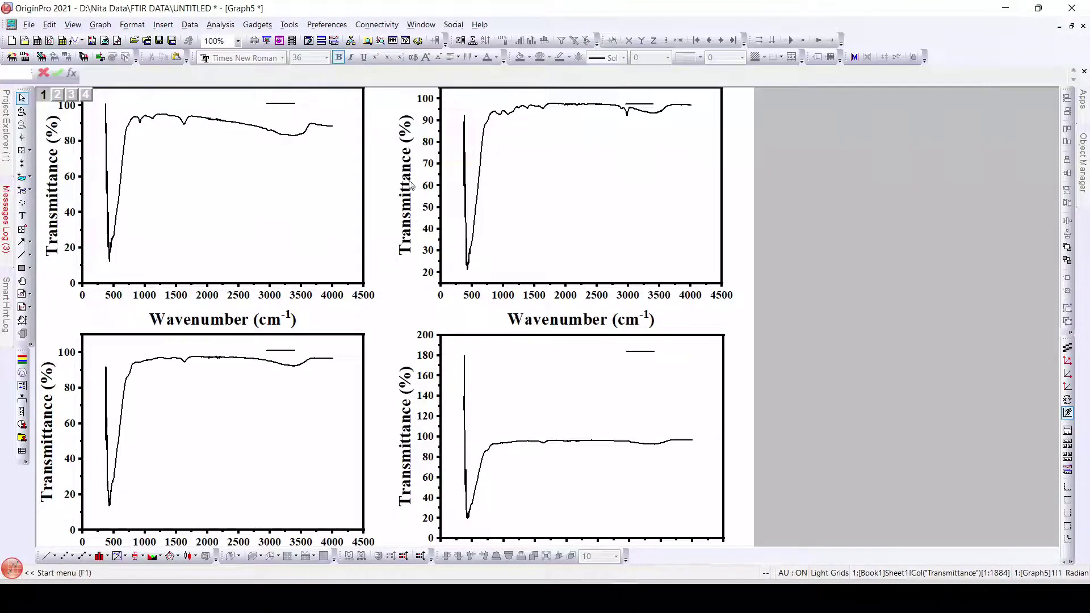
Add an XY scale marker to Layer3 and delete it again
click(406, 225)
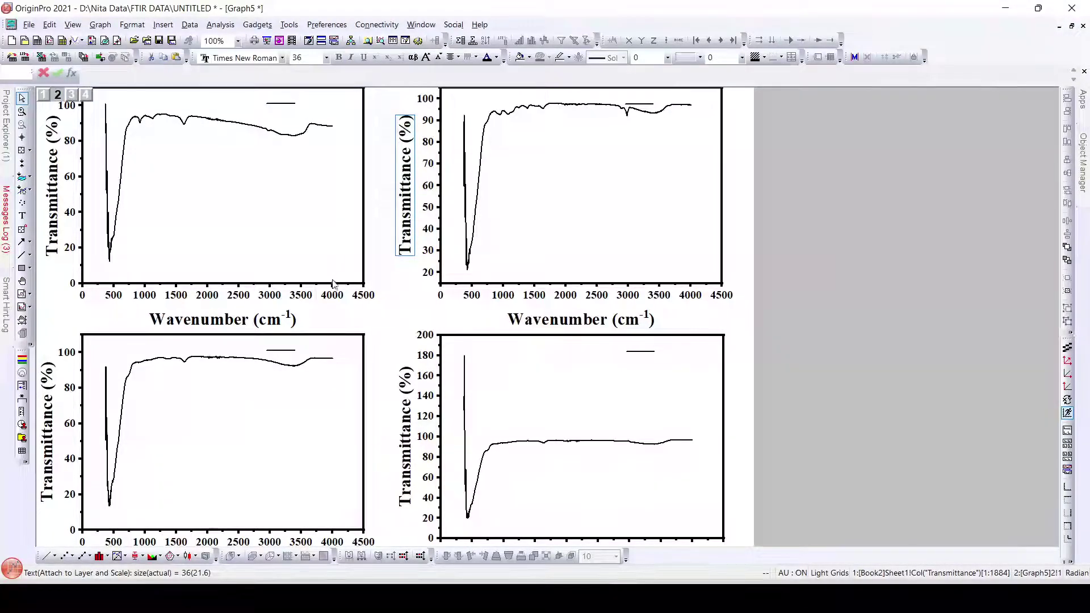
click(294, 354)
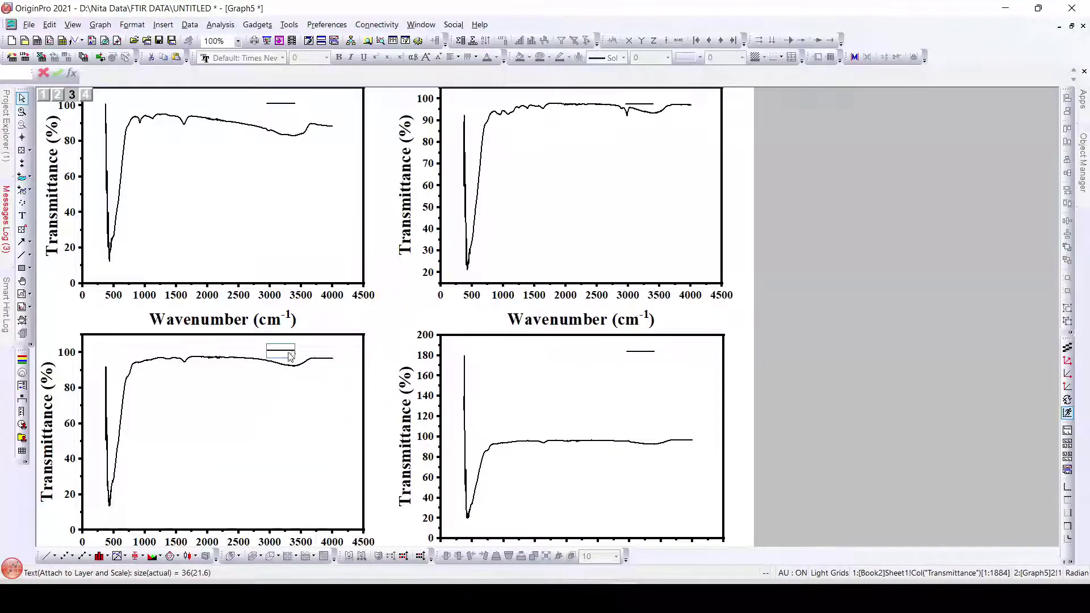
click(23, 411)
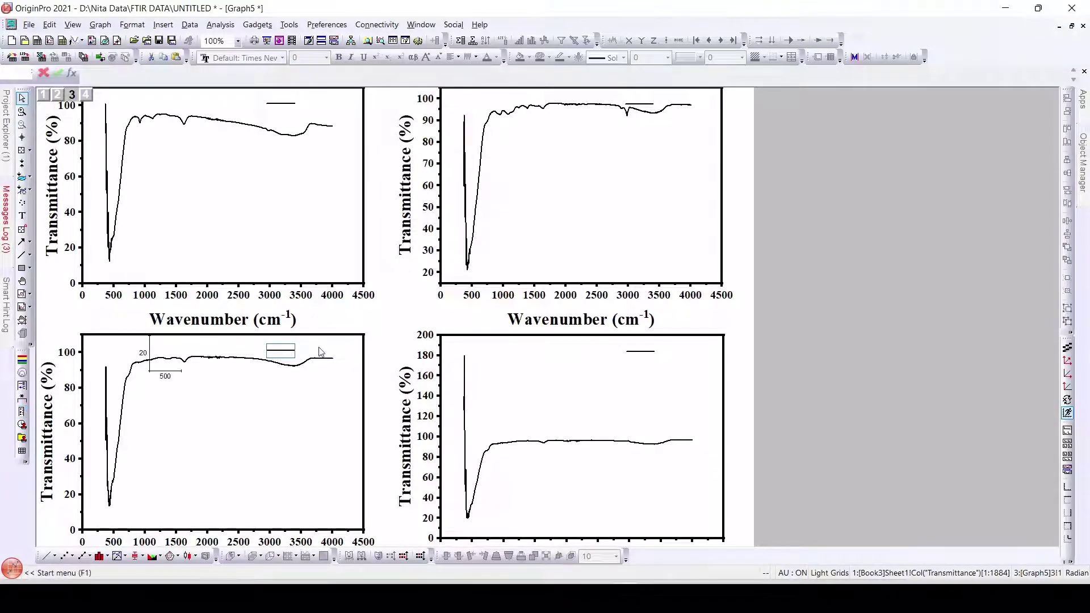
click(168, 376)
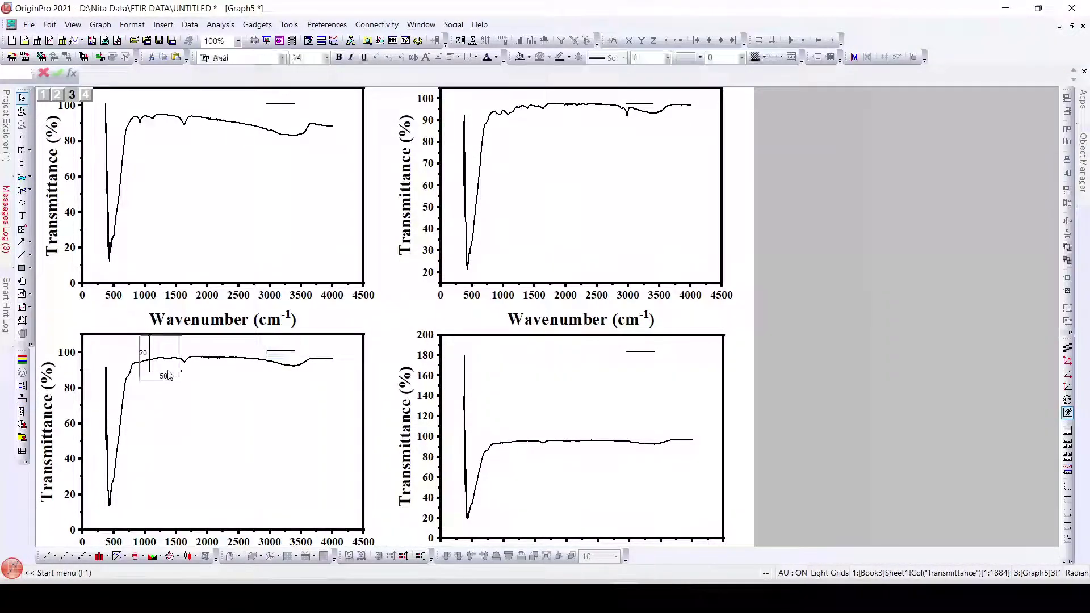
key(Delete)
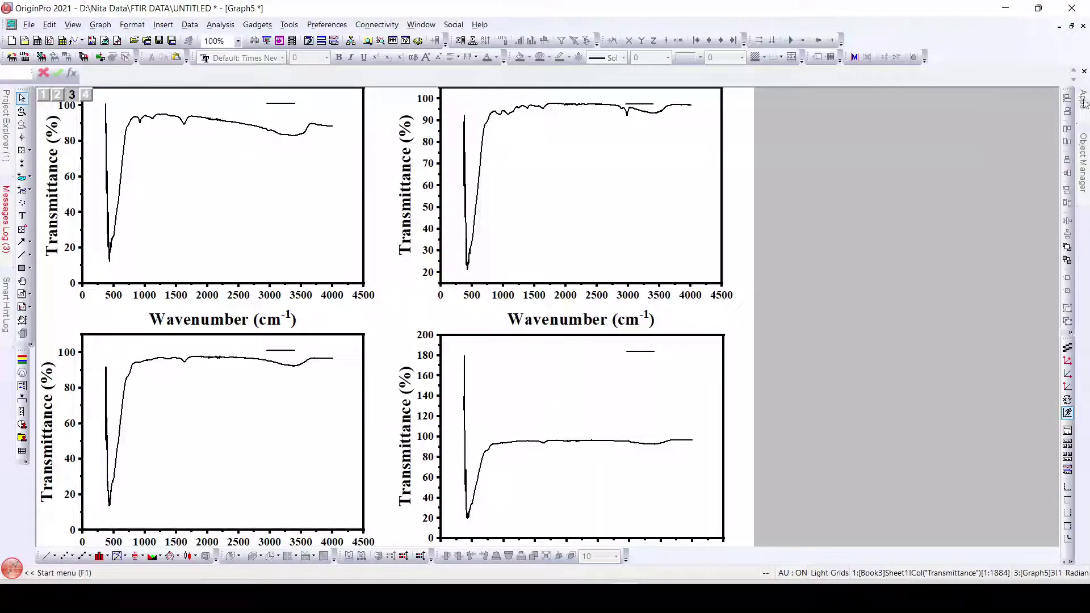
Open the Font Changer app for the merged graph and exclude plot labels from the font changes
mouse_move(1084, 102)
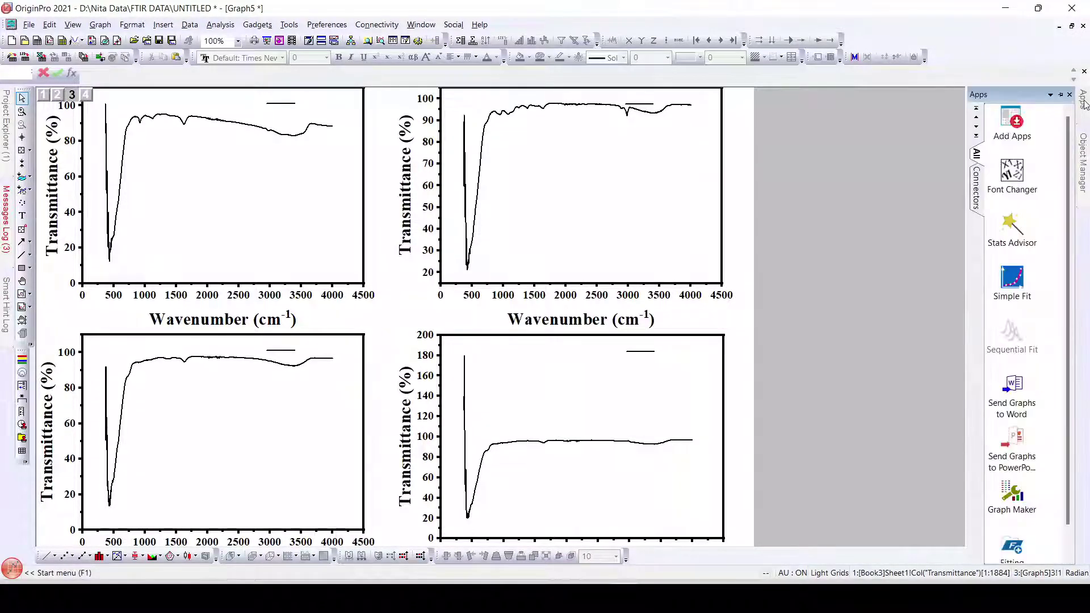
click(1010, 179)
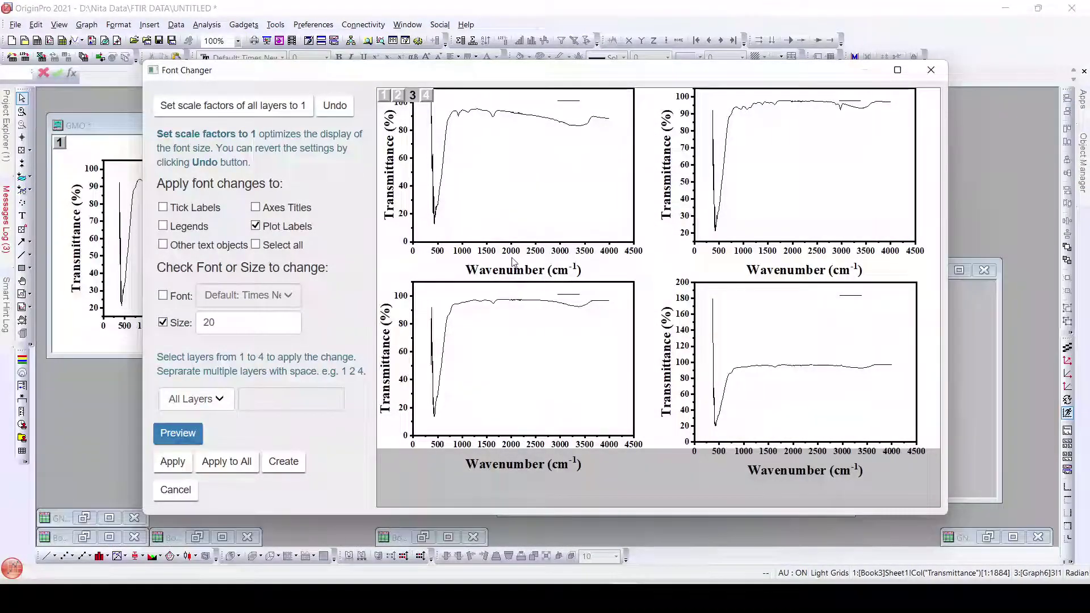
click(265, 228)
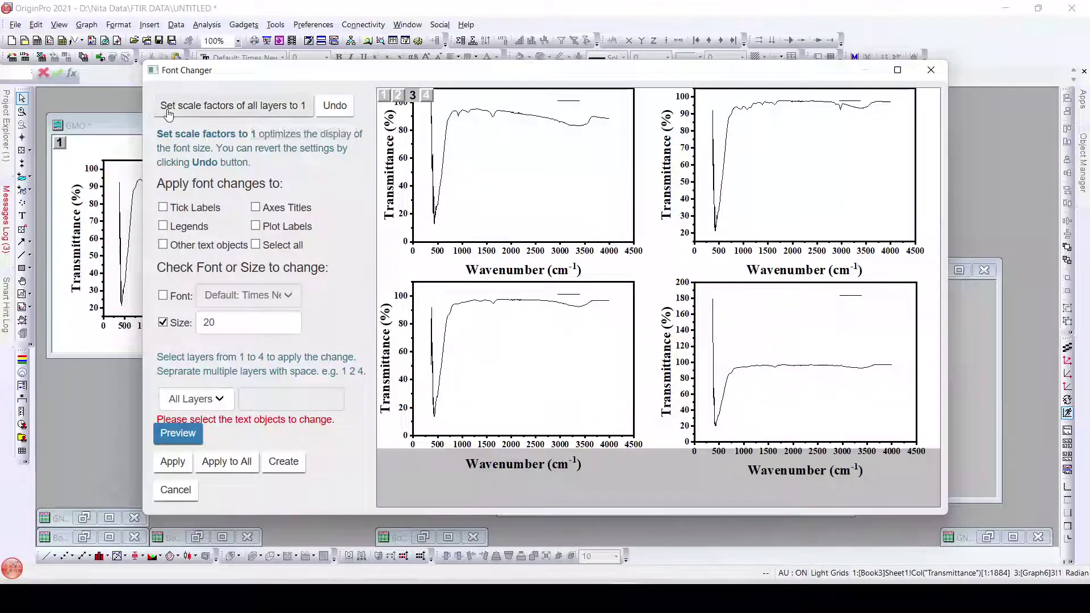
Try setting the scale factors of all layers to 1 and revert it
click(278, 108)
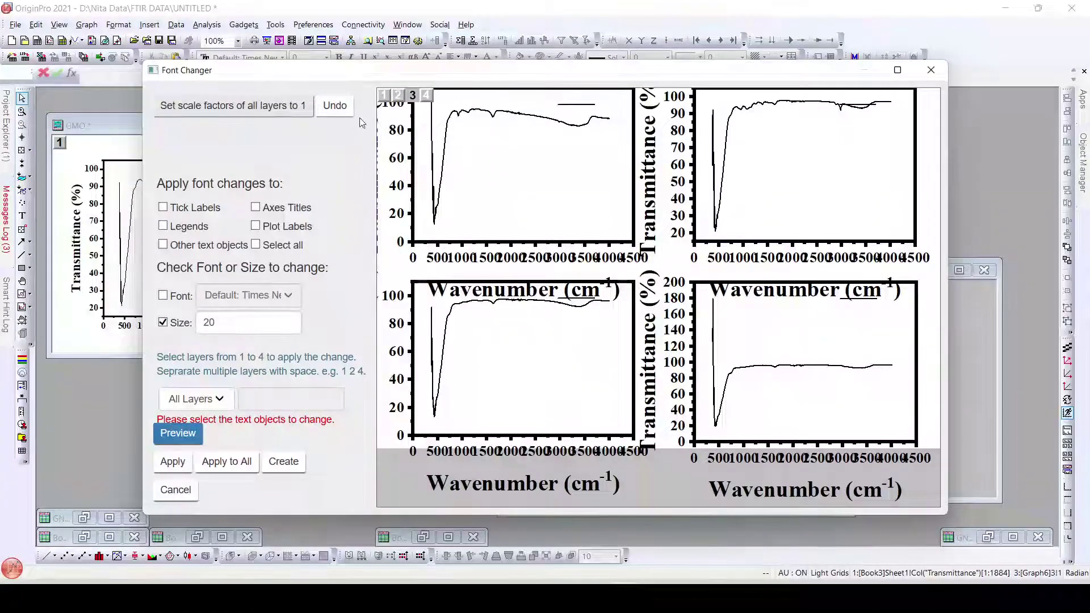
click(335, 105)
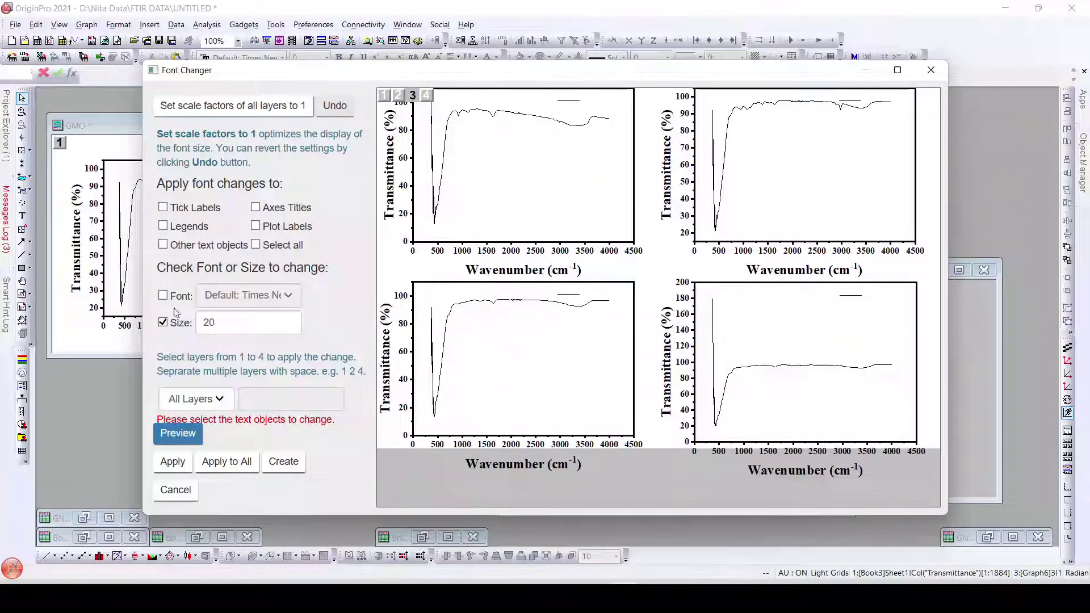
Apply the Arial font to the tick labels of all layers, leaving the size option off
click(164, 322)
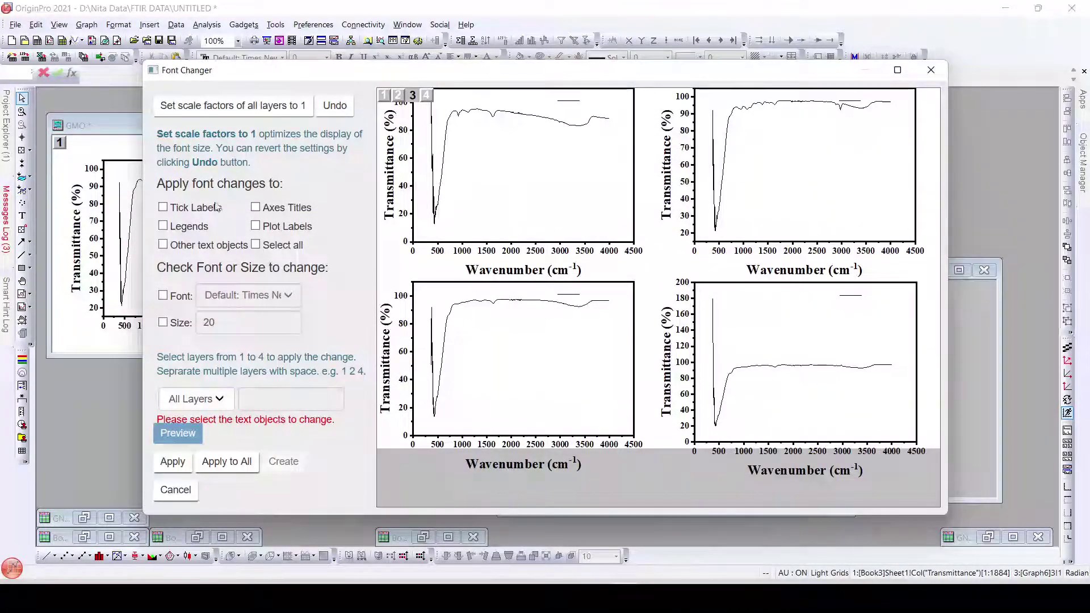
click(164, 207)
click(164, 295)
click(273, 295)
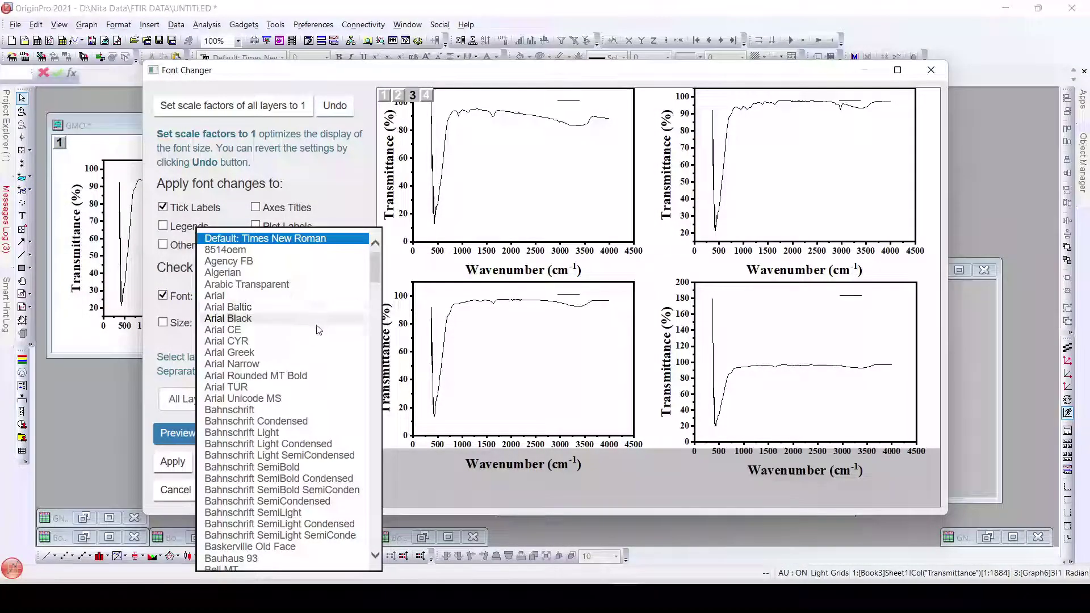
click(266, 296)
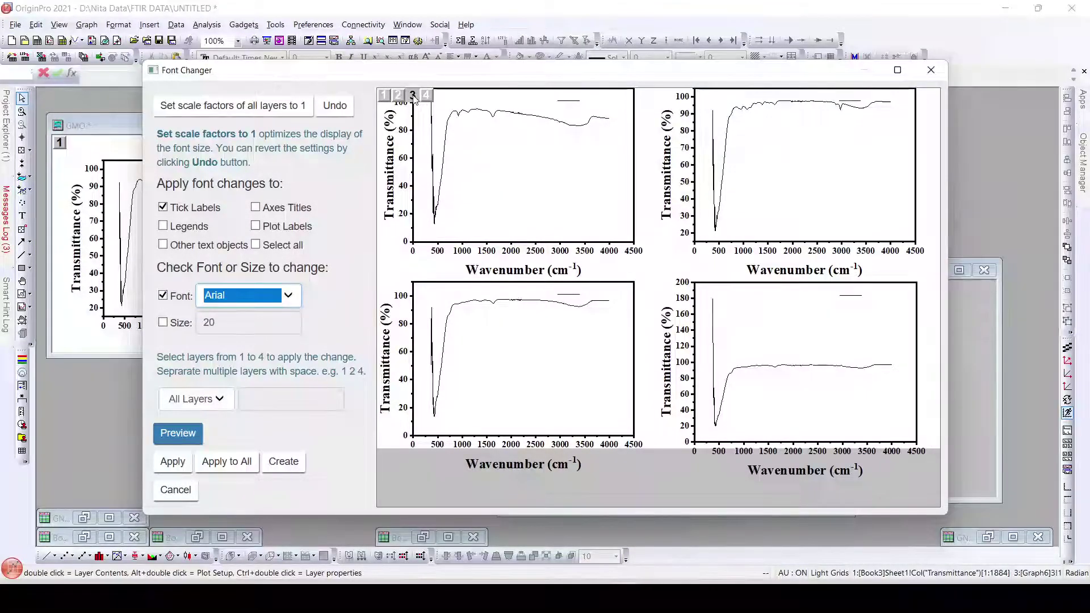
click(181, 465)
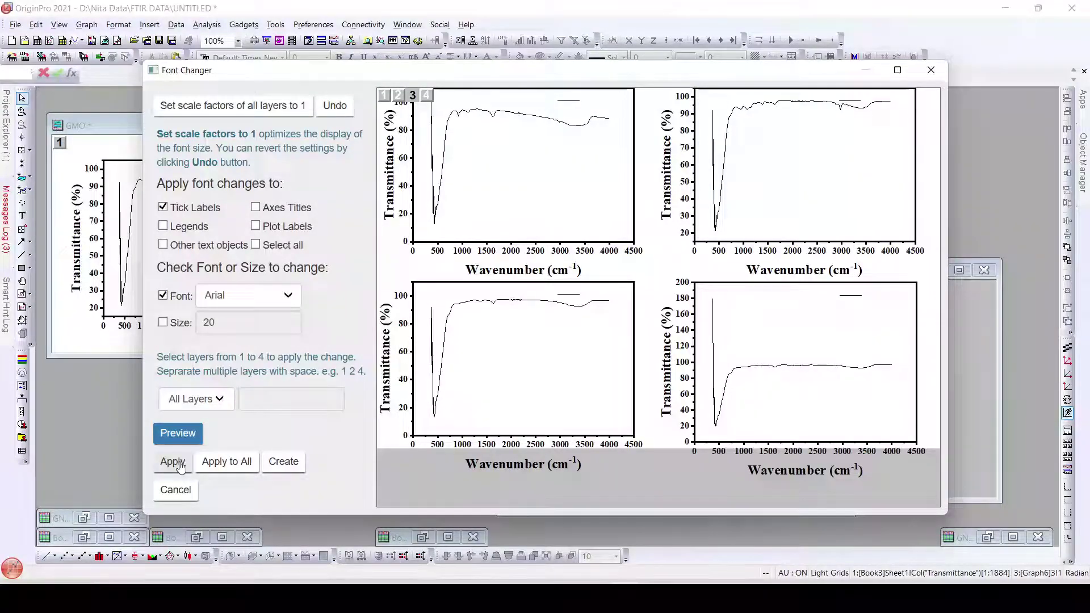
Include a font size of 36 in the tick label change and apply it
click(164, 323)
double_click(262, 322)
text(36)
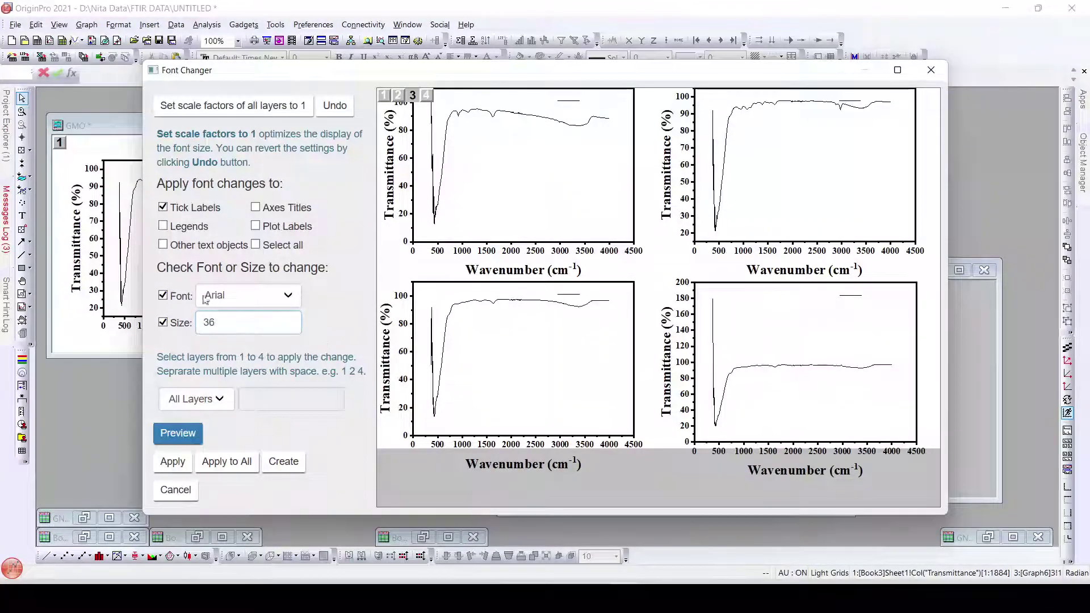
click(177, 462)
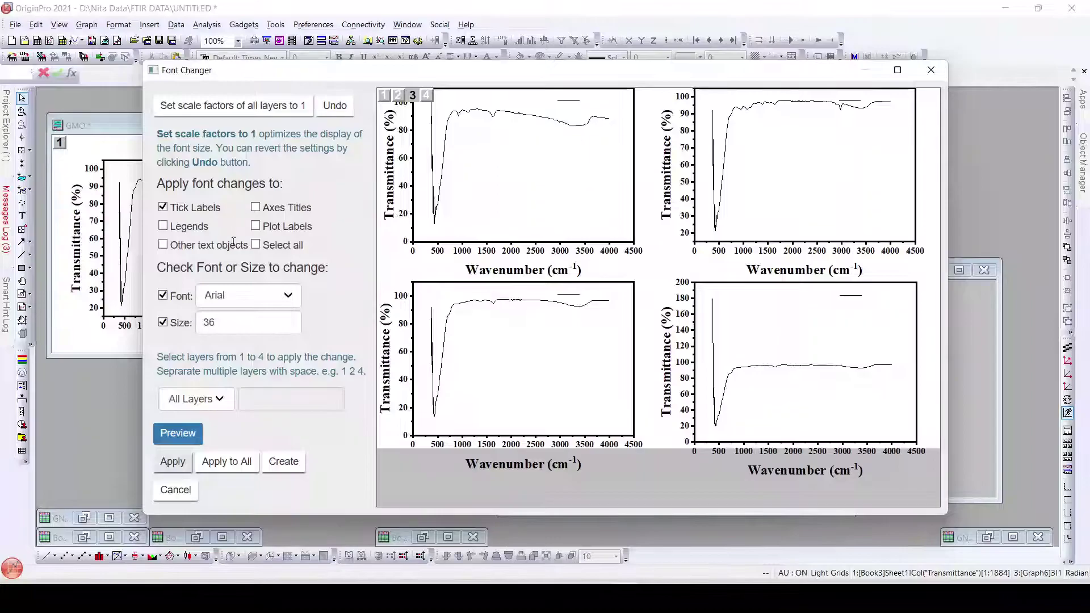
Restrict the font change to specific layers by index and specify layer 3
click(207, 398)
click(214, 400)
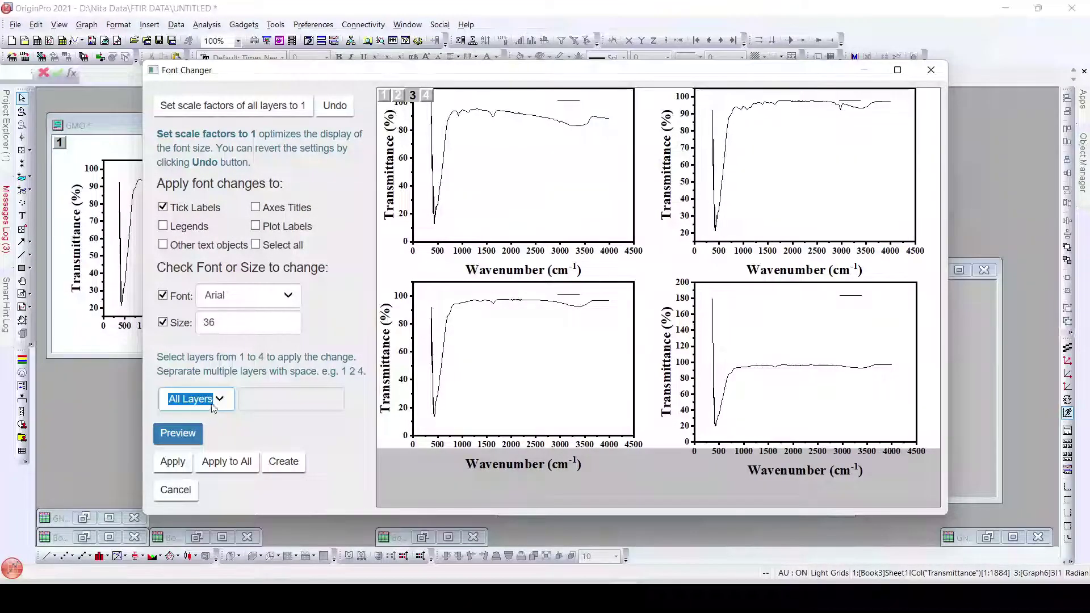
click(212, 407)
click(205, 415)
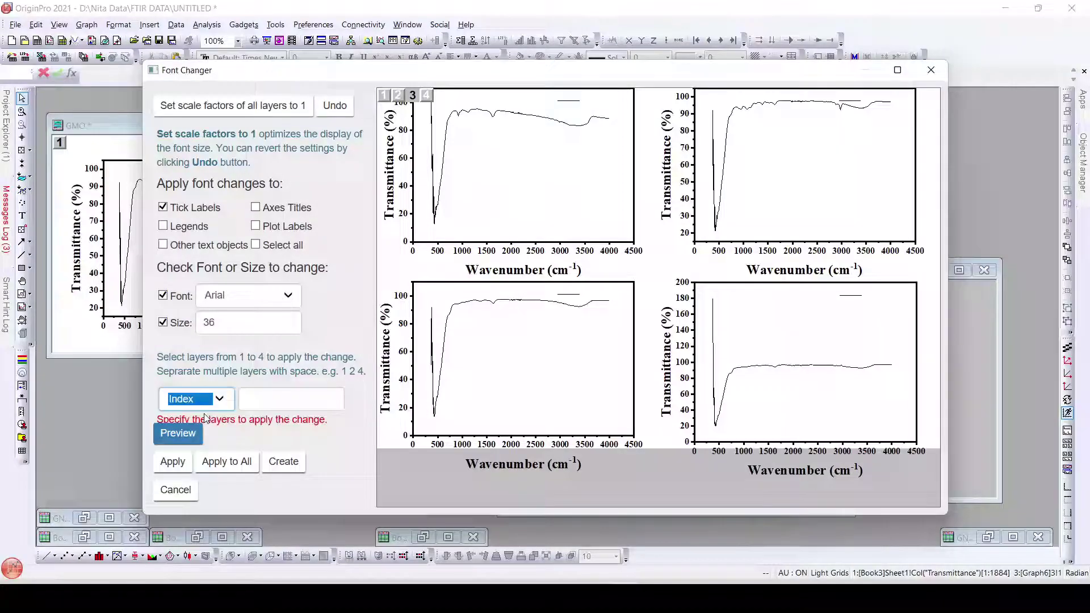
click(269, 399)
text(3)
click(363, 433)
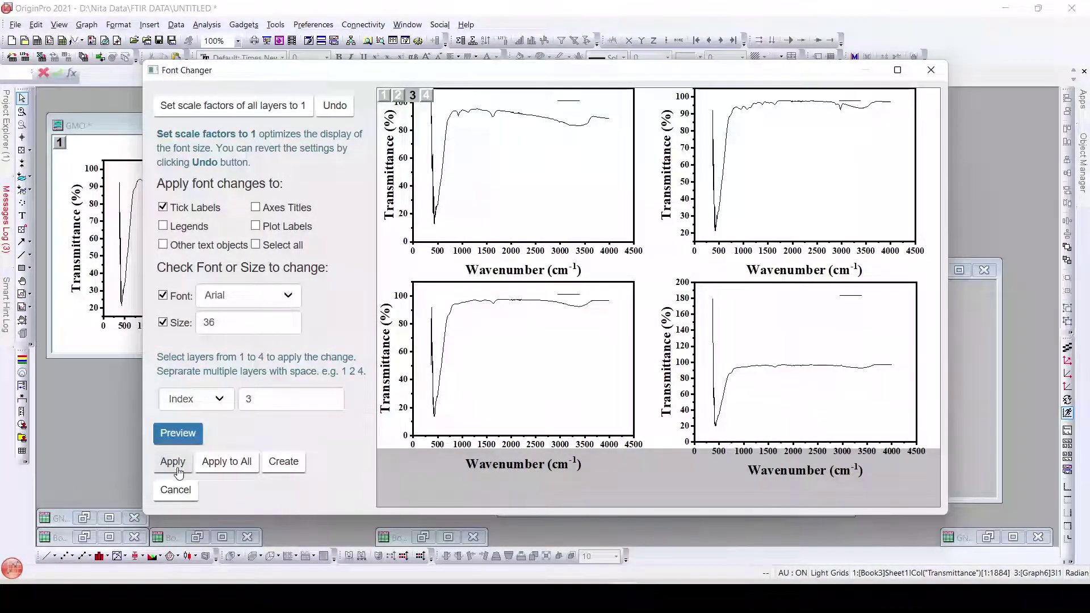
Apply the tick label font change to layer 3 across all graphs and reduce the size to 26
click(230, 469)
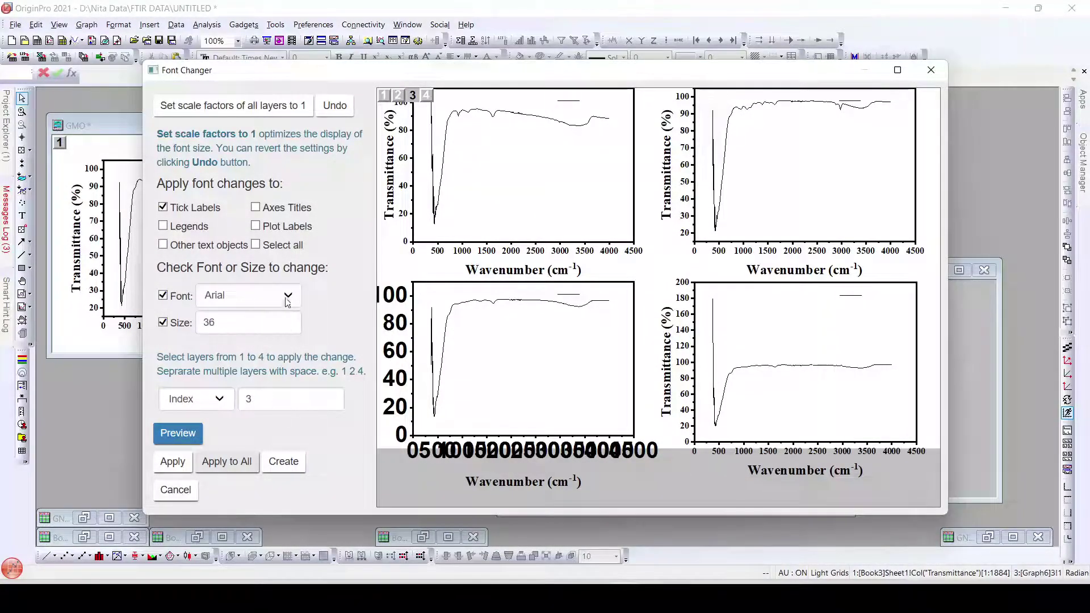
click(285, 322)
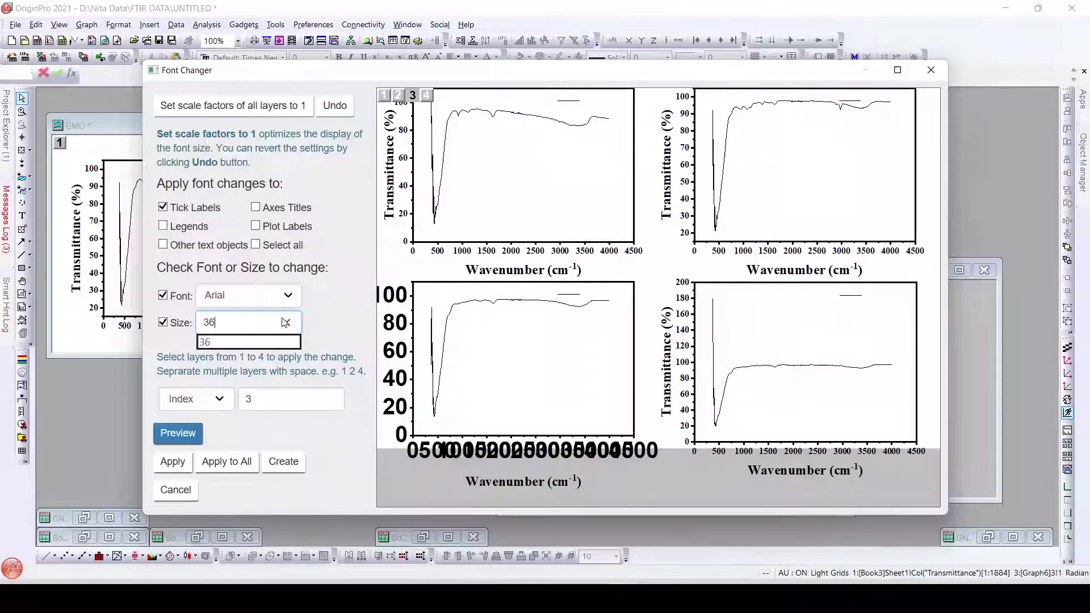
click(285, 322)
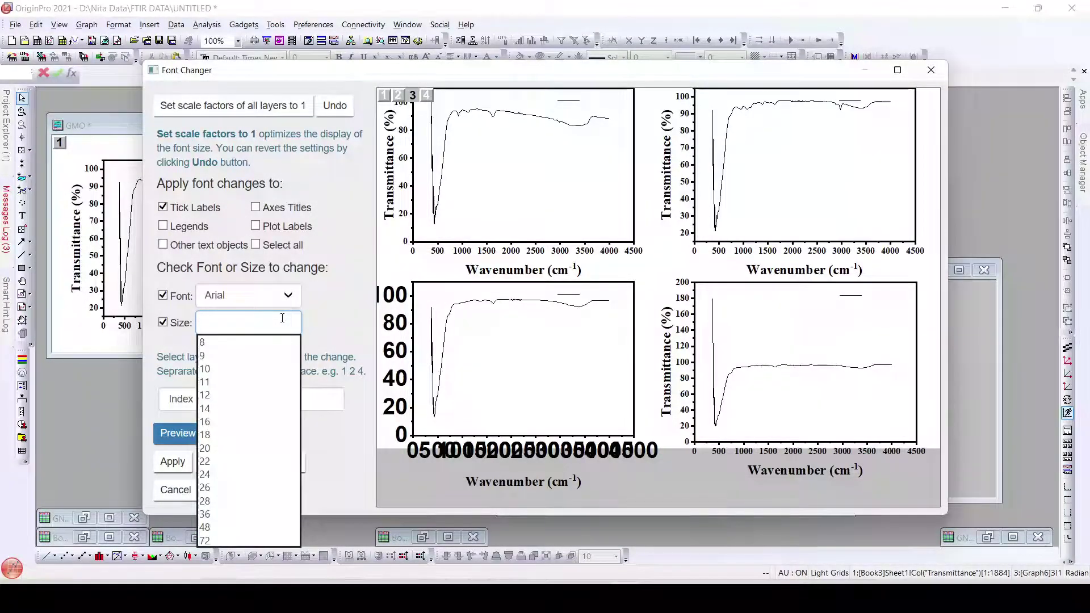
text(26)
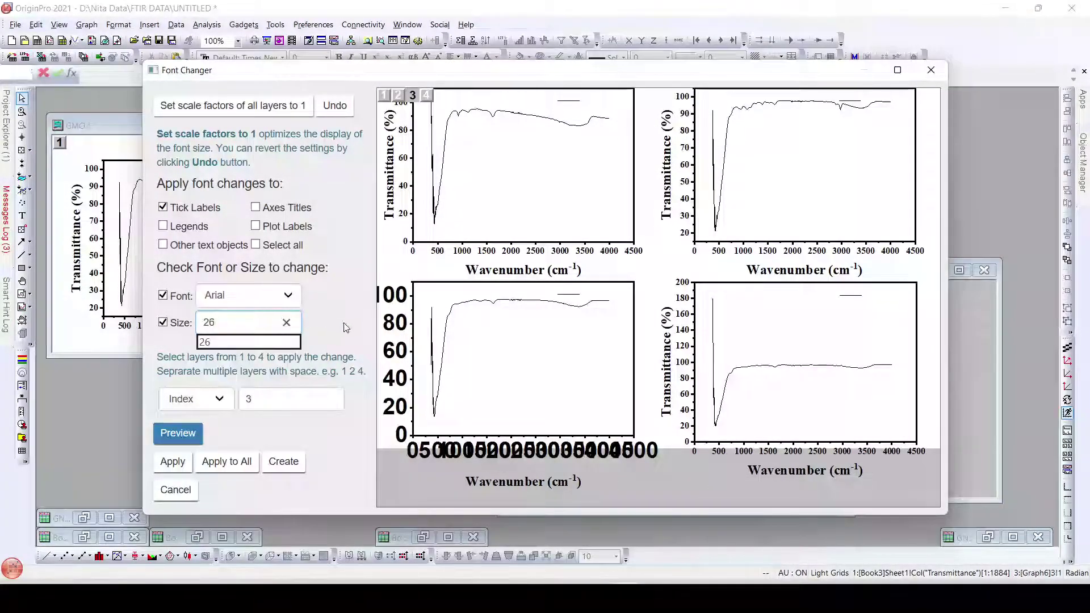
click(345, 326)
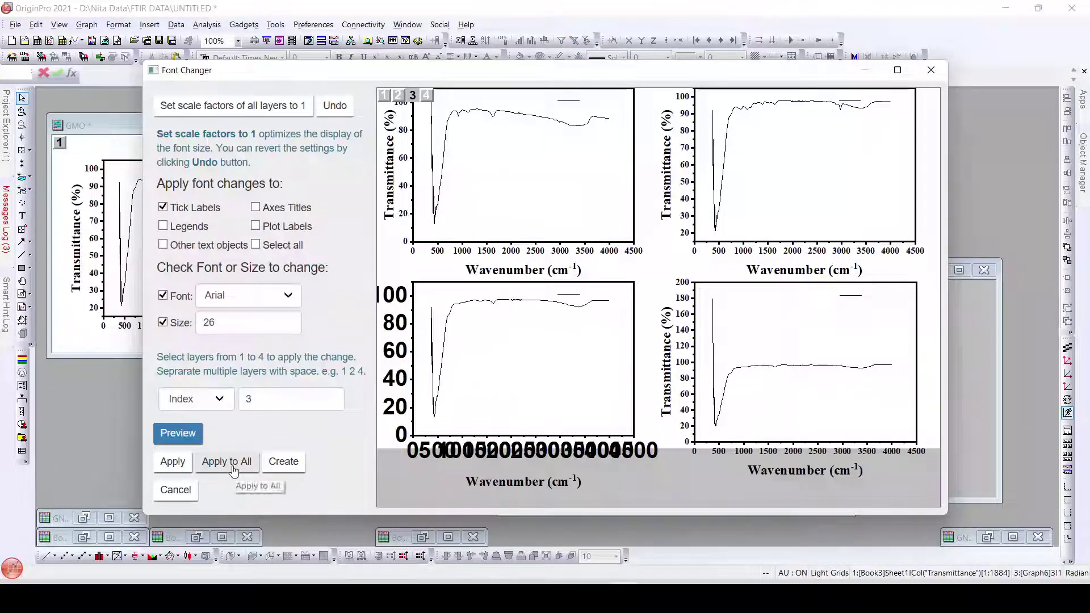
click(232, 469)
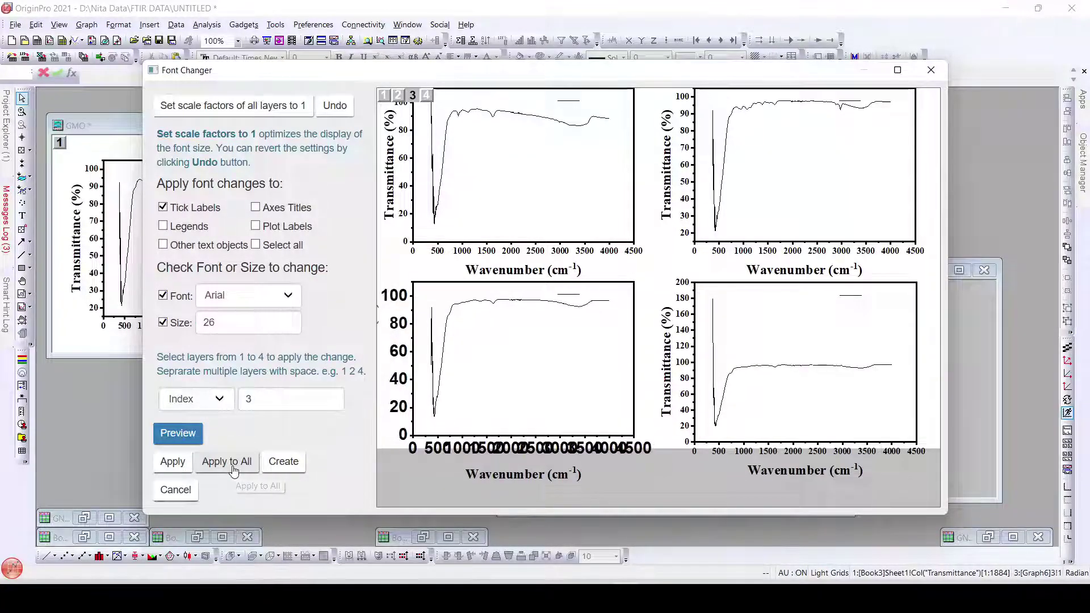
Change layer 3's tick labels to the default Times New Roman font at size 20 and apply it across all graphs
click(288, 297)
click(333, 239)
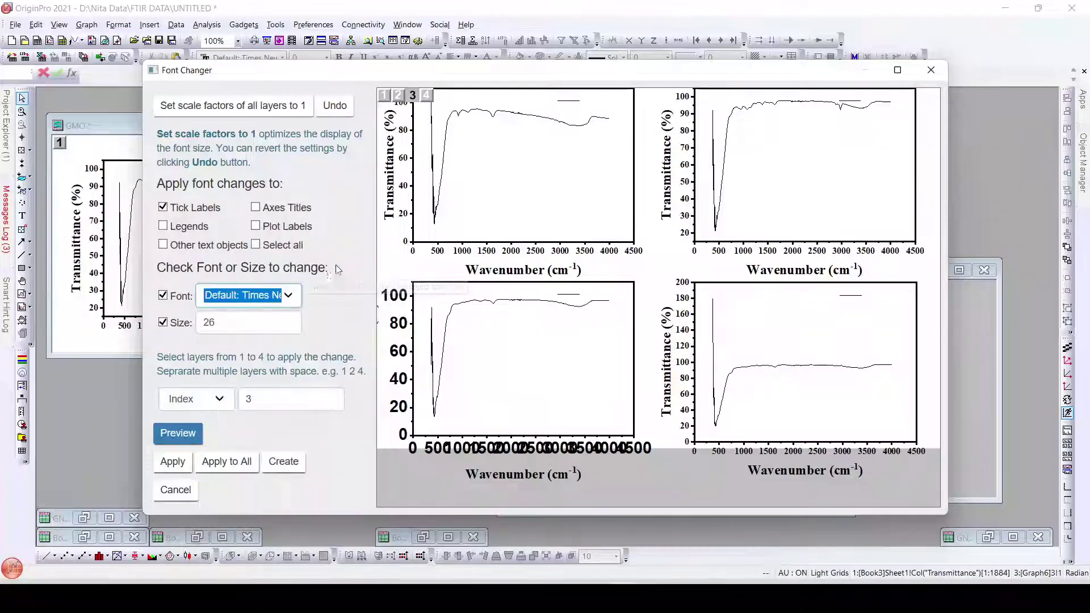
click(238, 467)
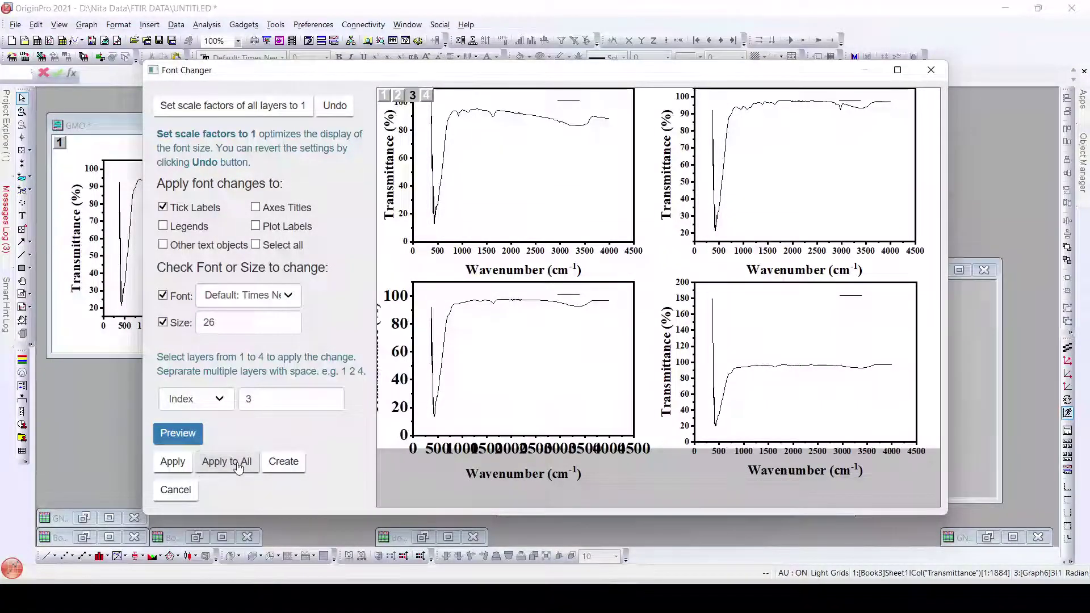
click(254, 326)
double_click(254, 327)
text(20)
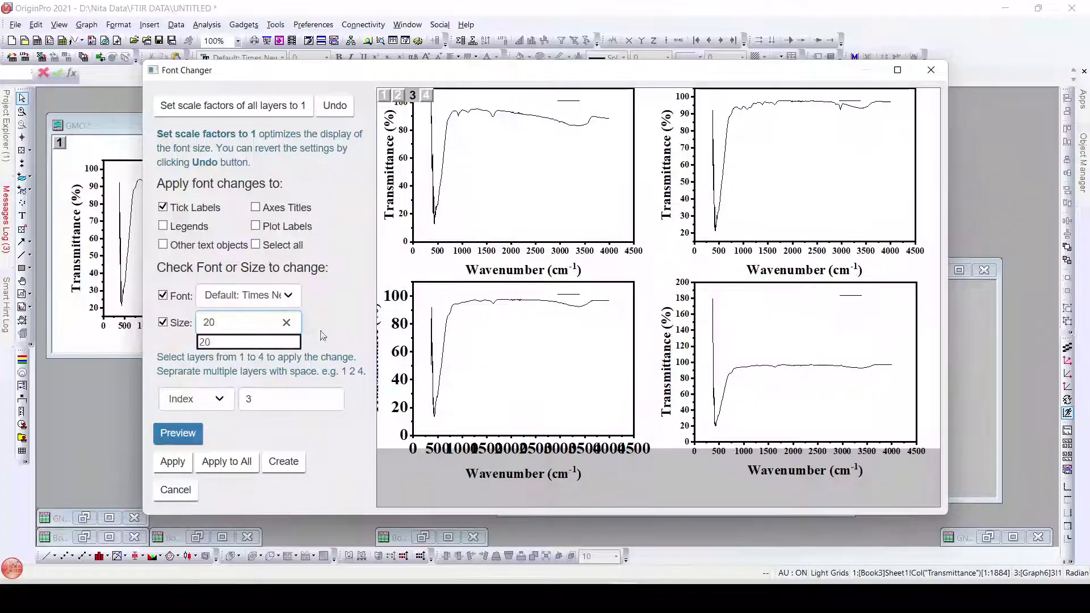
click(230, 465)
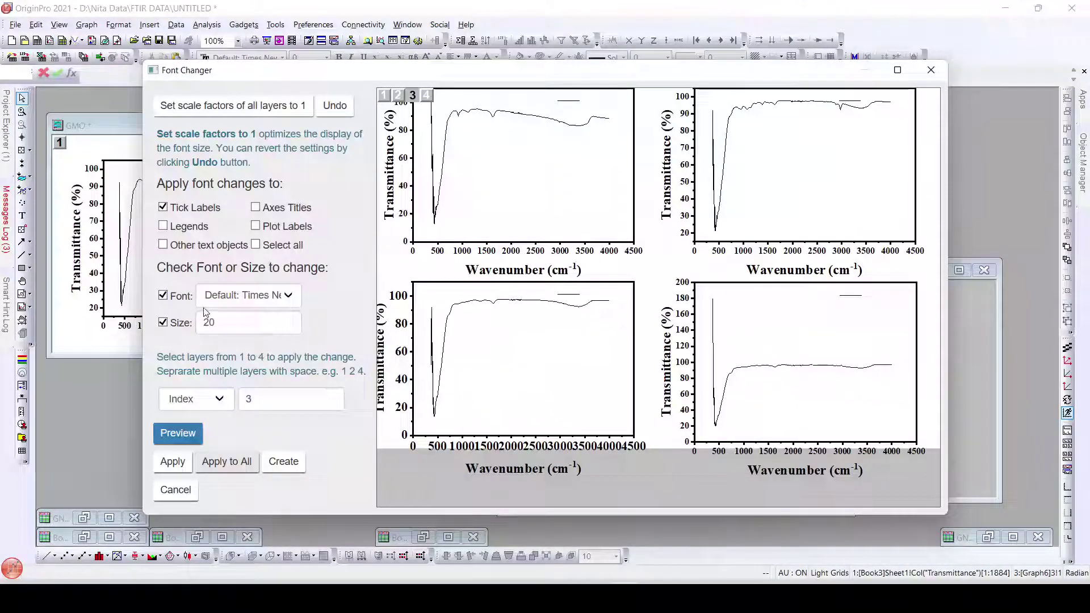
Keep the size option enabled and apply a tick label size of 18 to layer 3 across all graphs
click(163, 322)
click(163, 323)
click(225, 326)
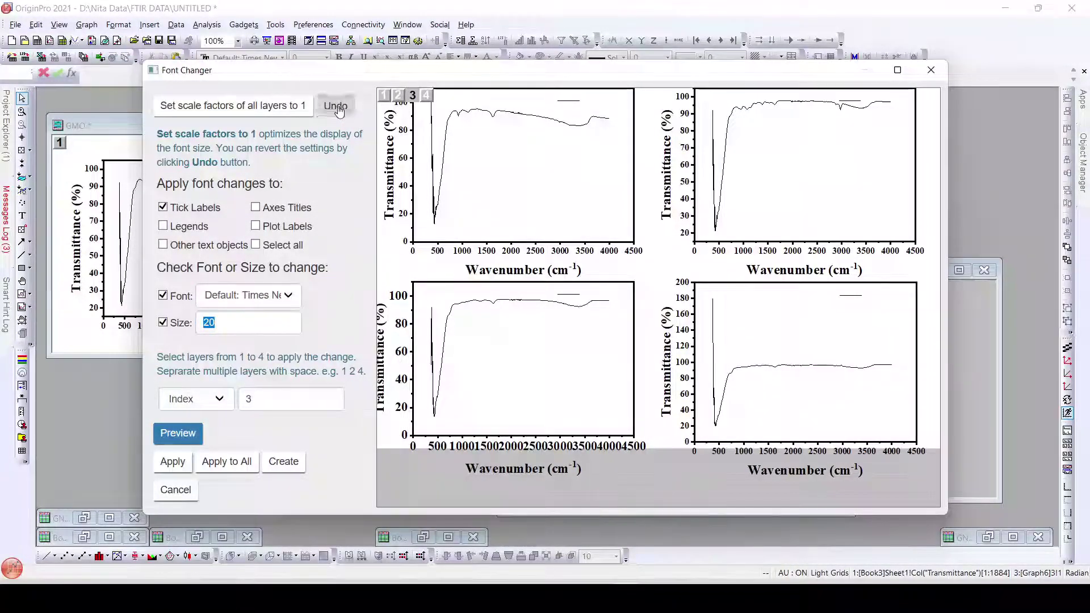
click(235, 325)
text(1)
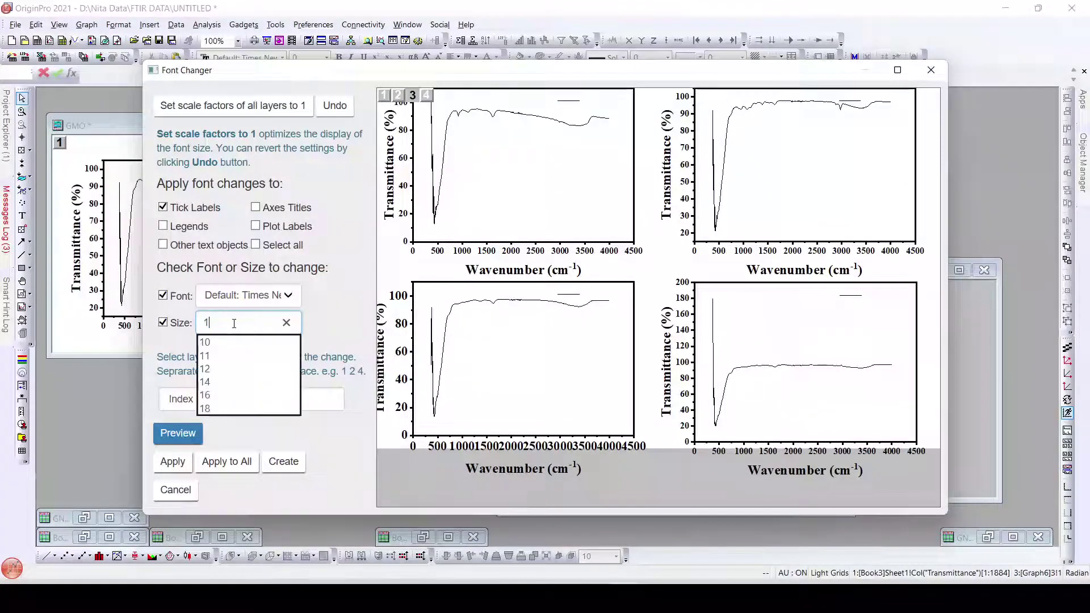
text(8)
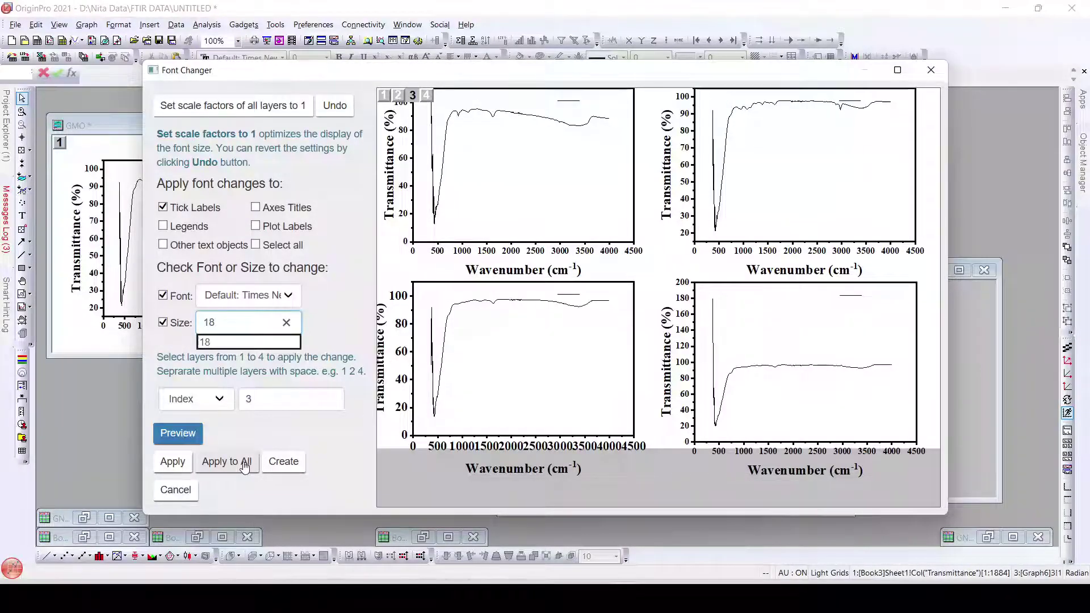
click(221, 461)
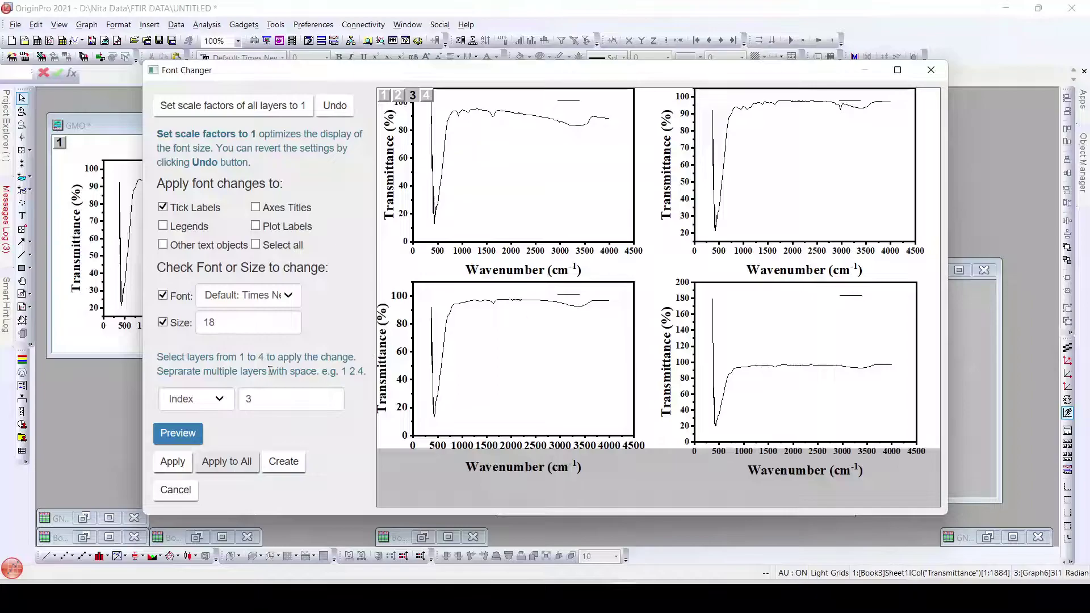
Extend the size 18 tick label change to all layers and apply it across all graphs
click(232, 393)
click(216, 387)
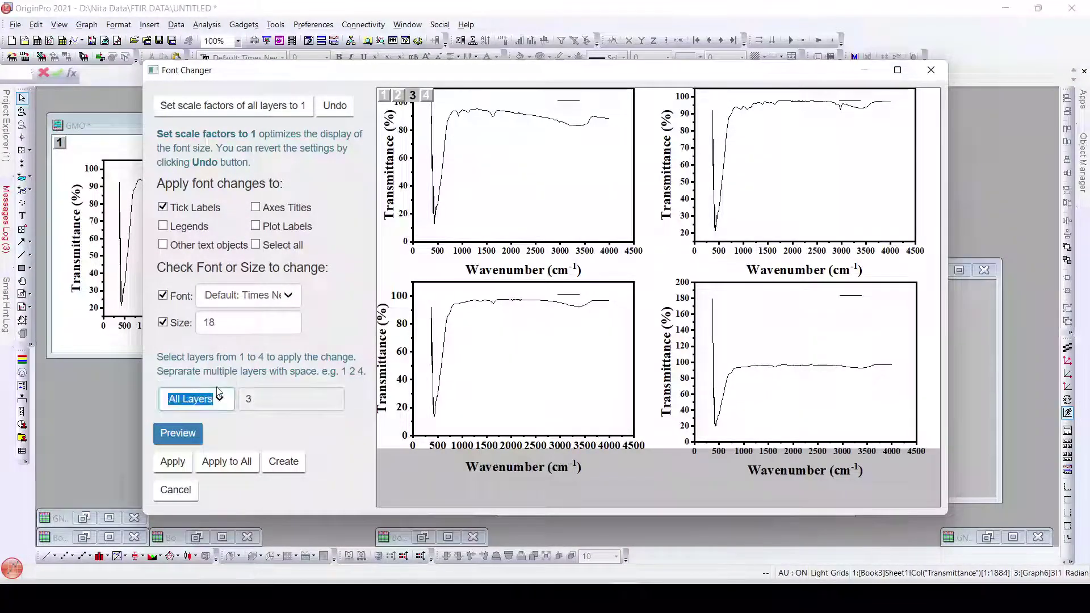
click(245, 325)
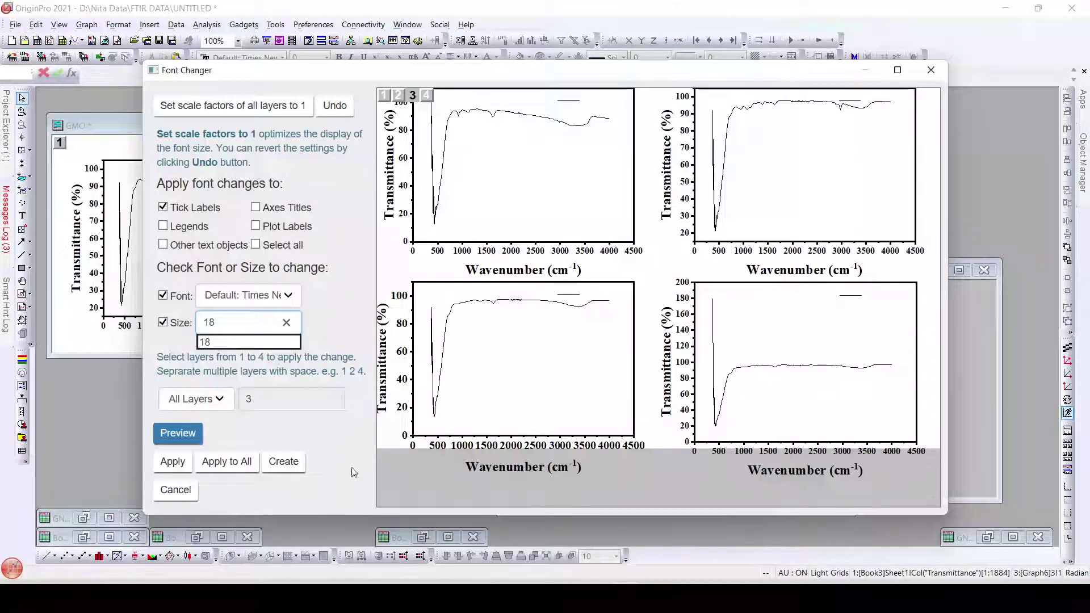
click(238, 468)
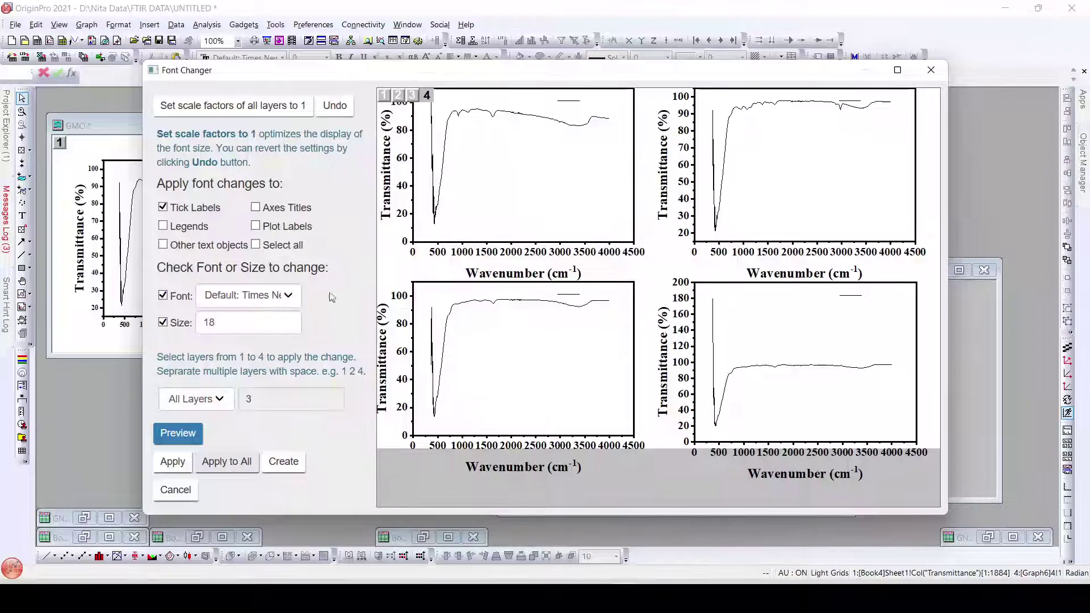
Set the tick label size of all layers to 12 and apply it across all graphs
double_click(271, 329)
text(12)
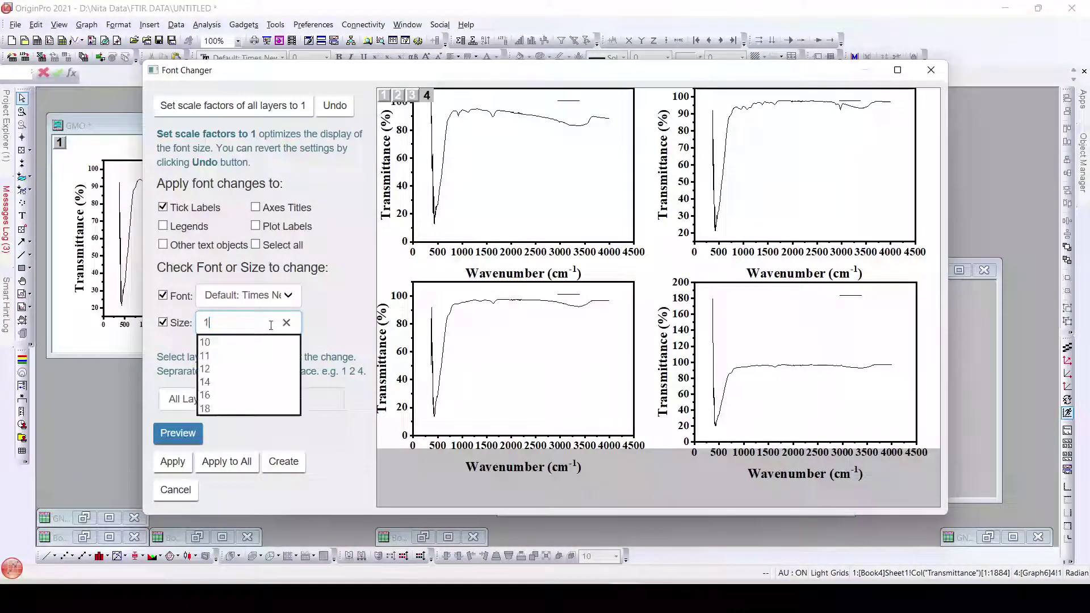
click(226, 463)
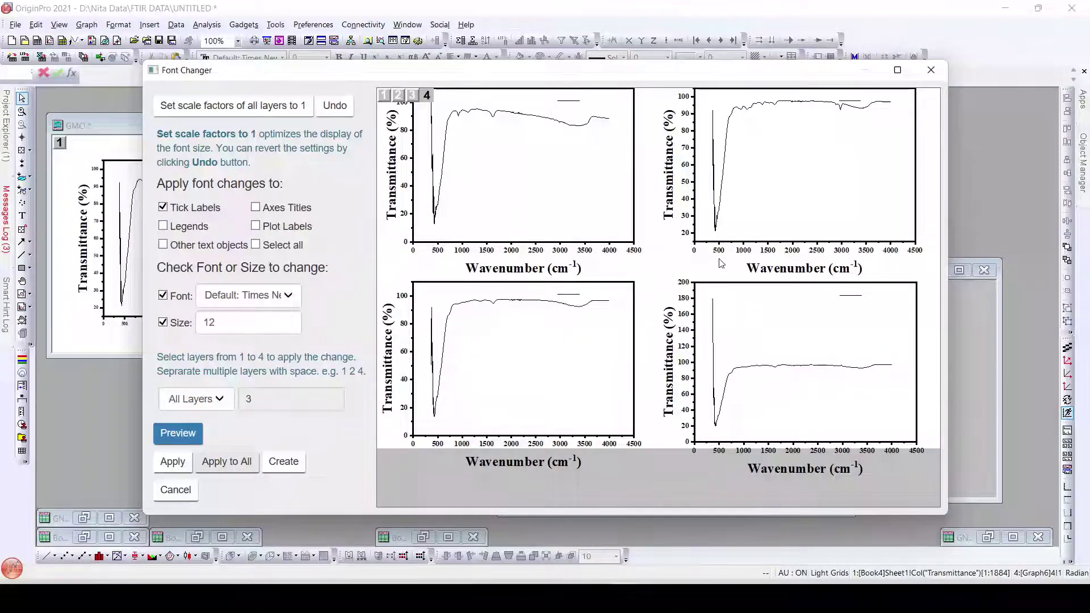
Restrict the font change to the axes titles and apply Broadway at size 15 to all layers across all graphs
click(256, 209)
click(165, 208)
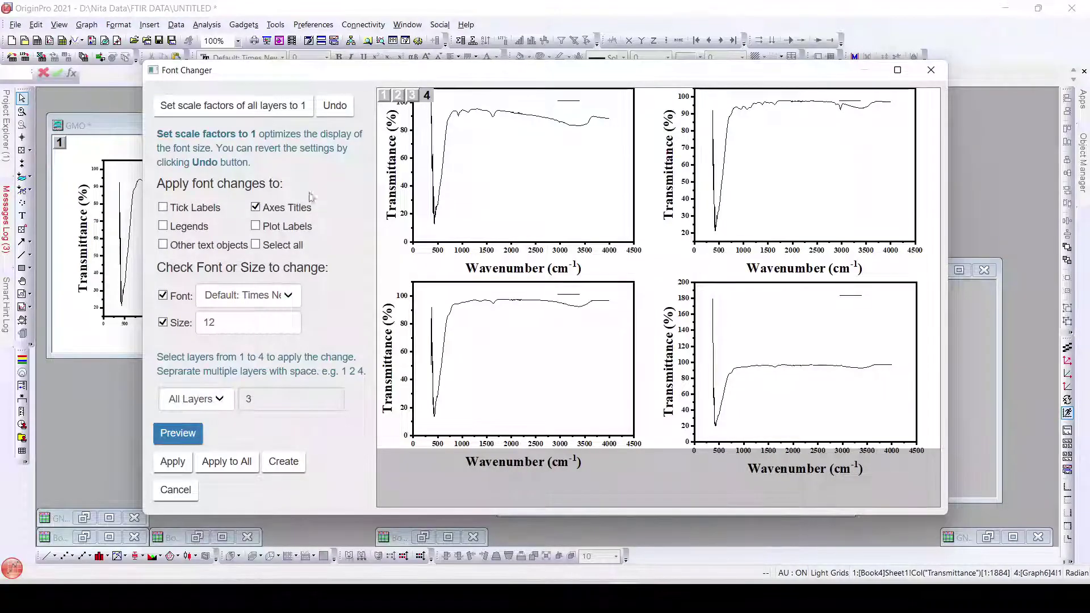
click(247, 330)
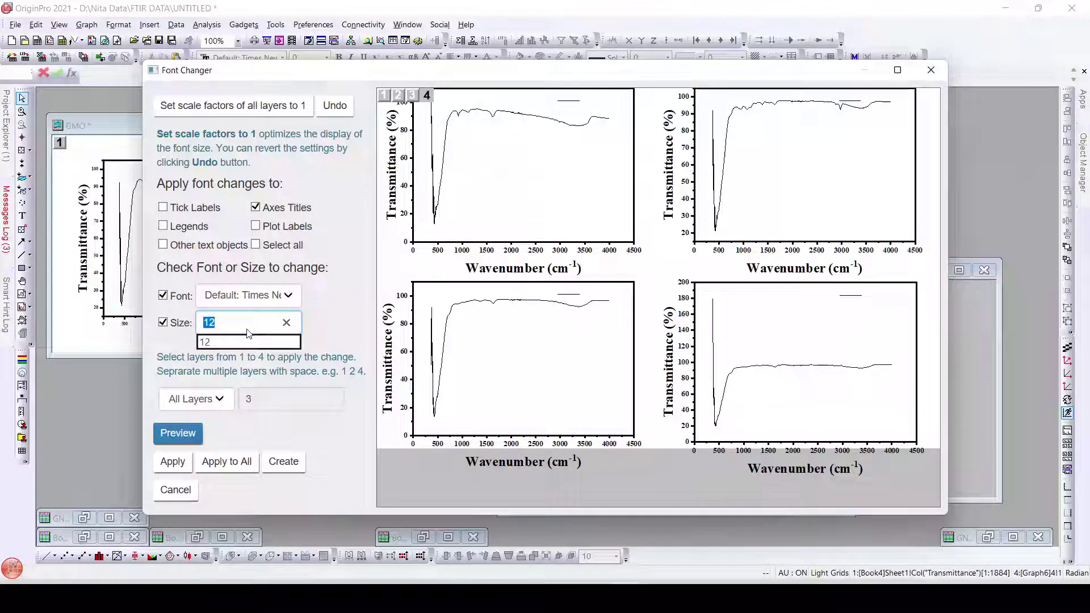
text(15)
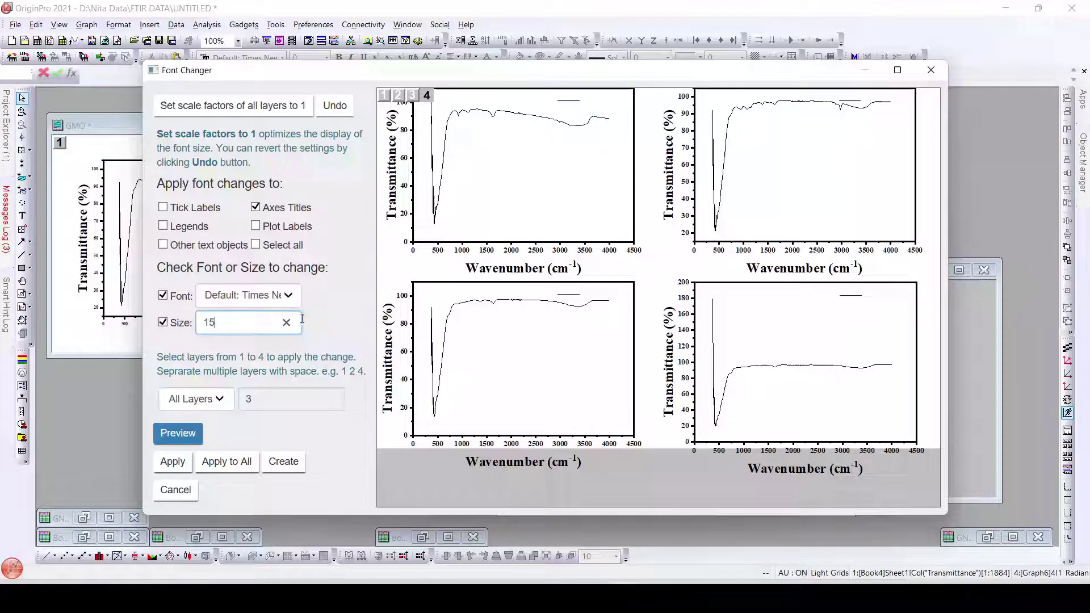
click(273, 295)
scroll(280, 434, down, 7)
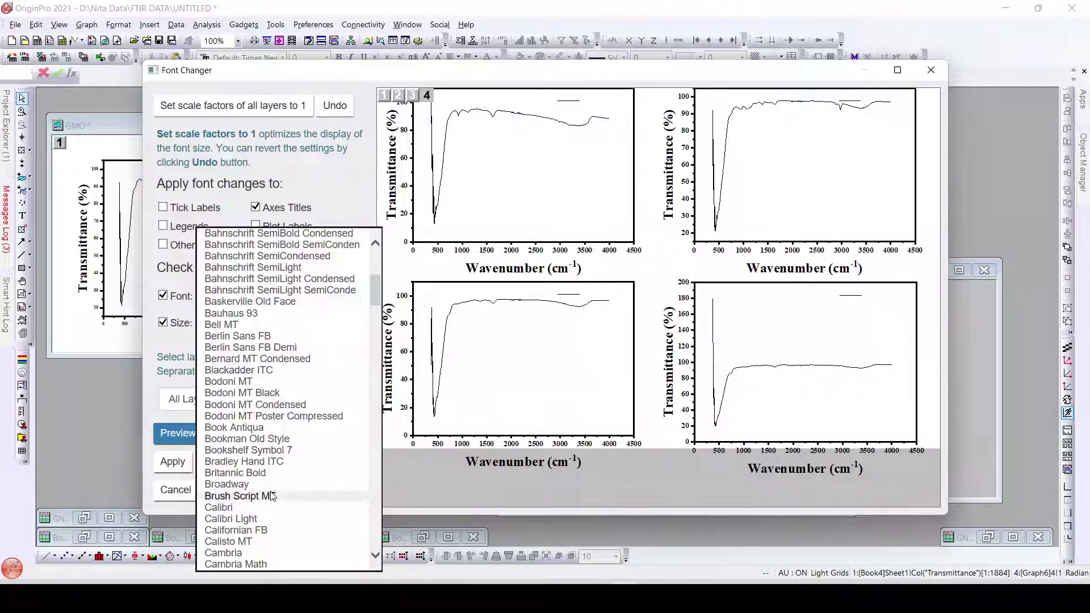
scroll(264, 522, down, 2)
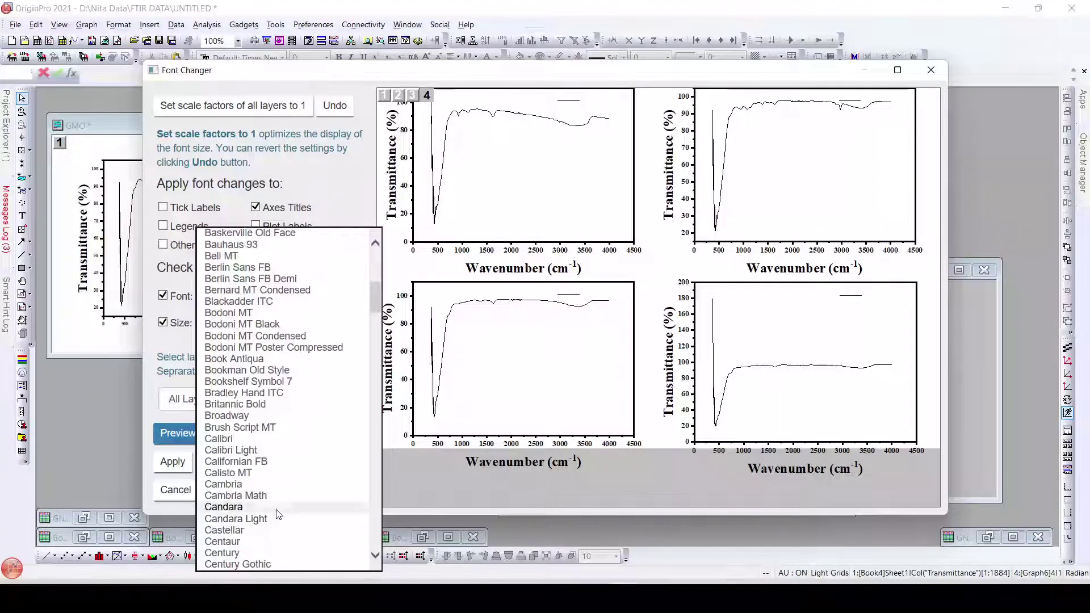
scroll(278, 514, down, 4)
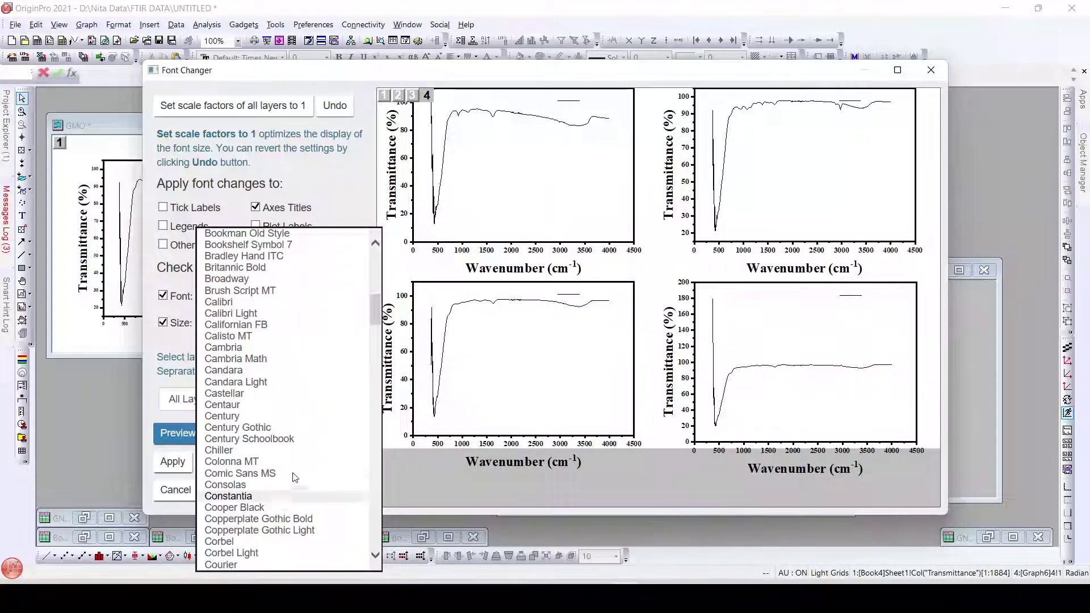
click(312, 279)
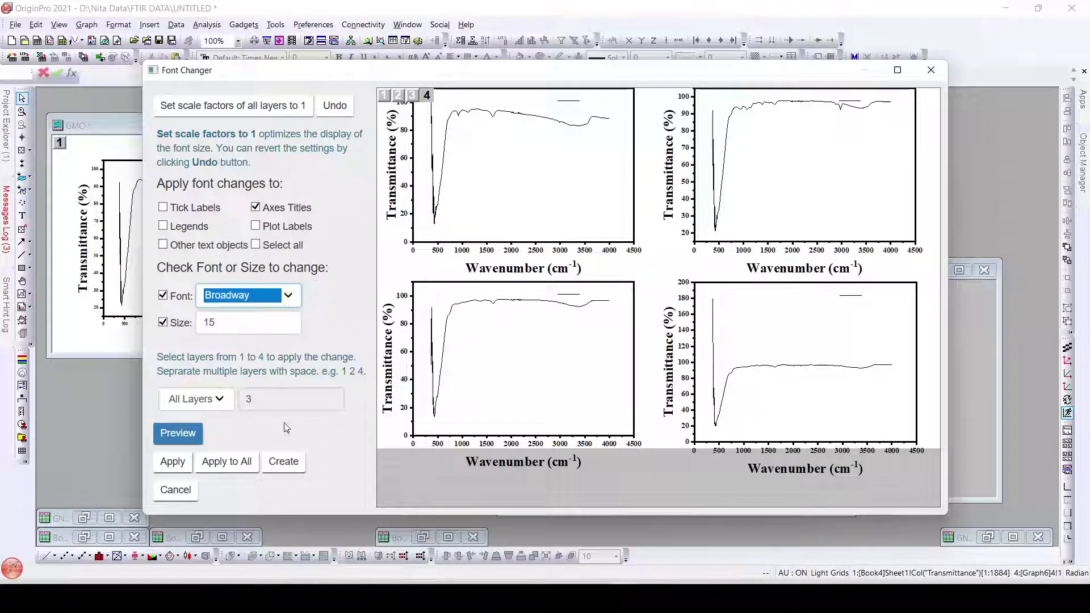
click(219, 471)
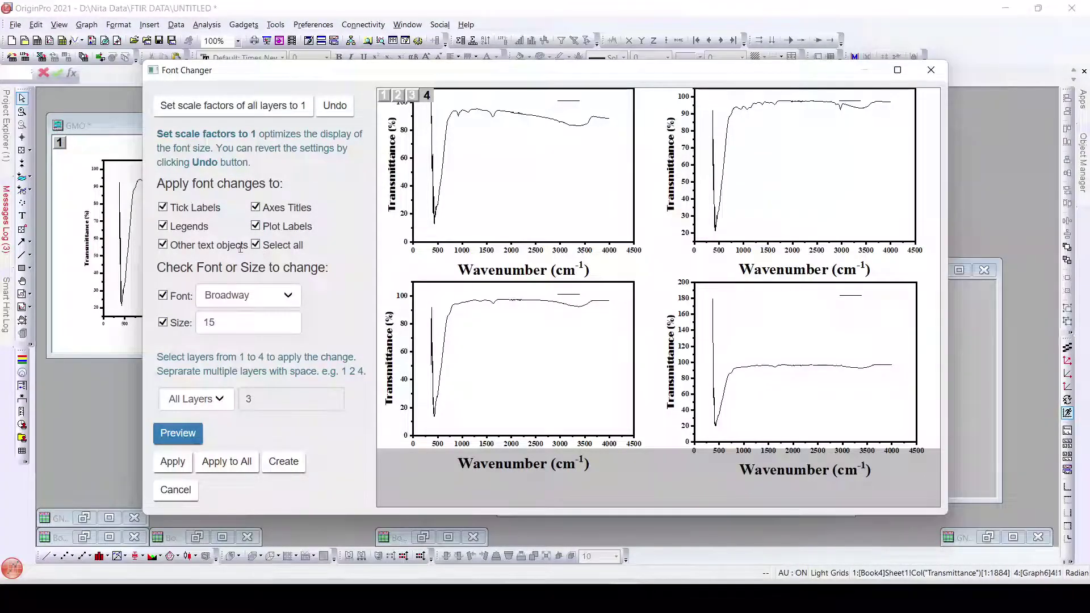
Apply the Broadway size 15 font to all text types across all graphs and close the font changer
click(237, 466)
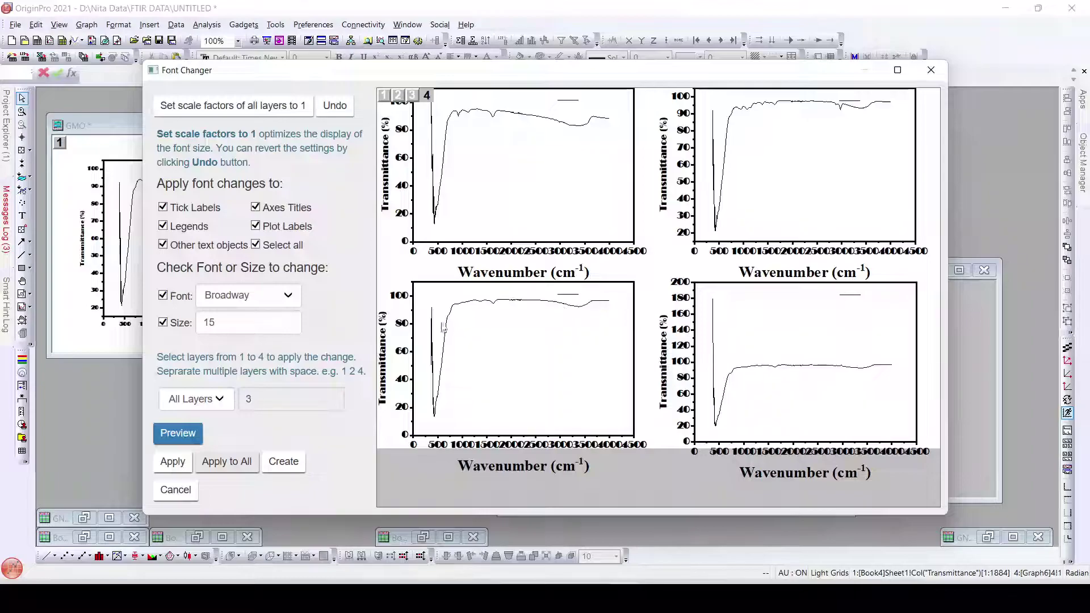
click(189, 496)
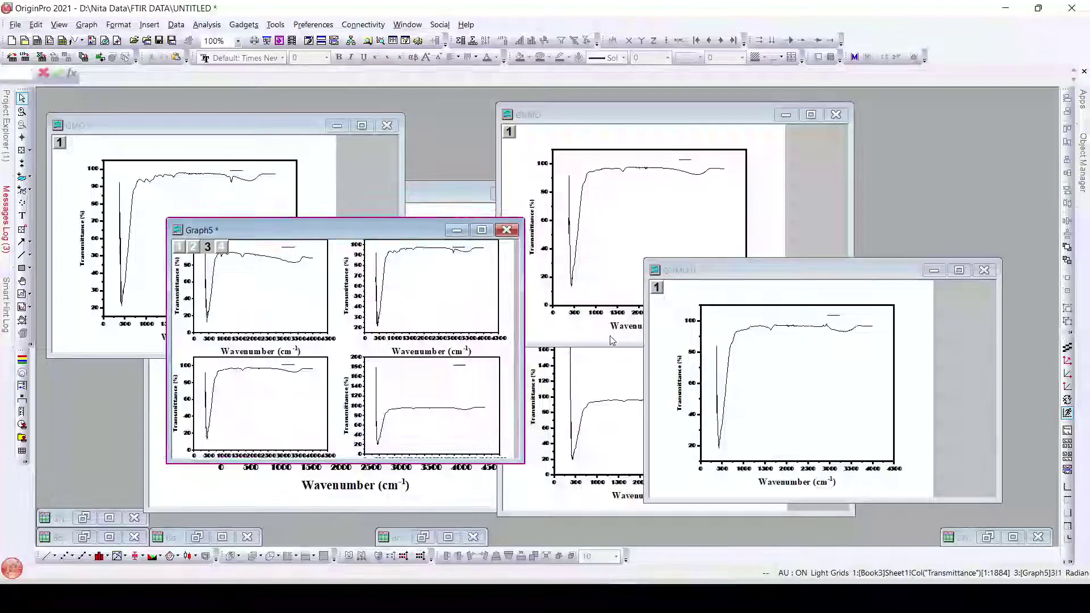